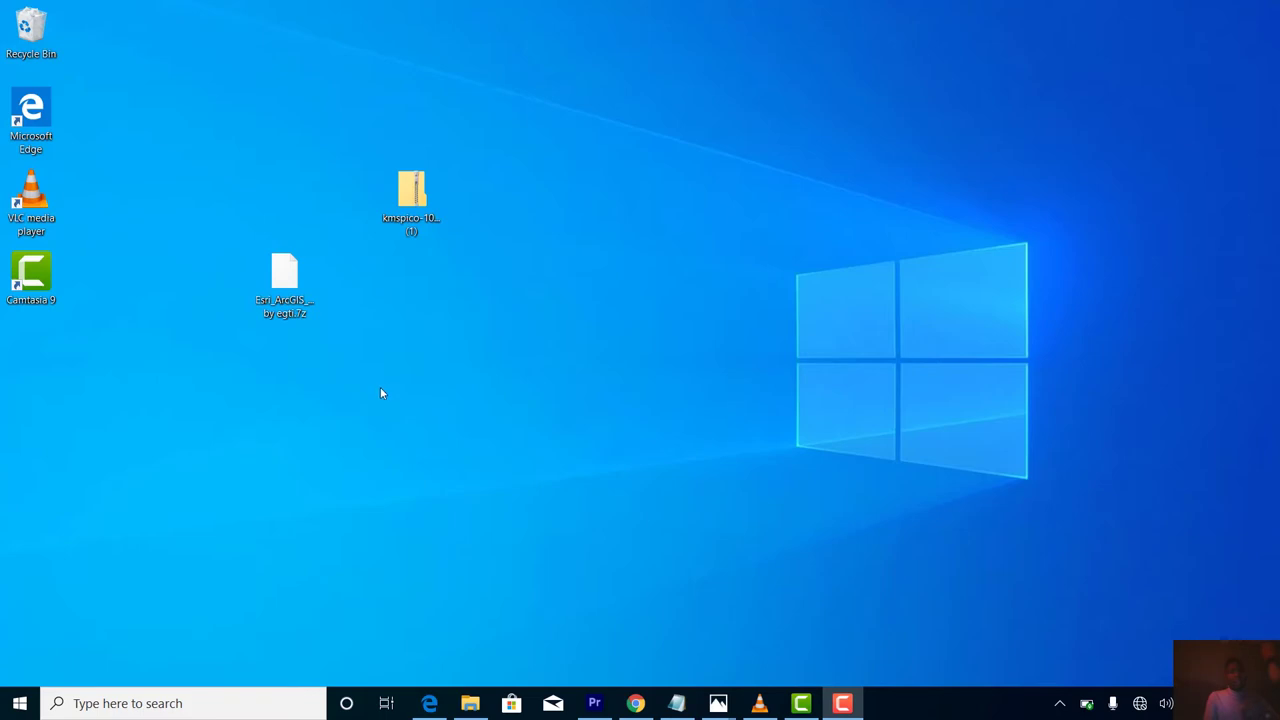
# Step: Extract the 1008 MB Esri_ArcGIS_Desktop_10.7 .7z archive with 7-Zip into a same-named desktop folder
pyautogui.click(279, 274)
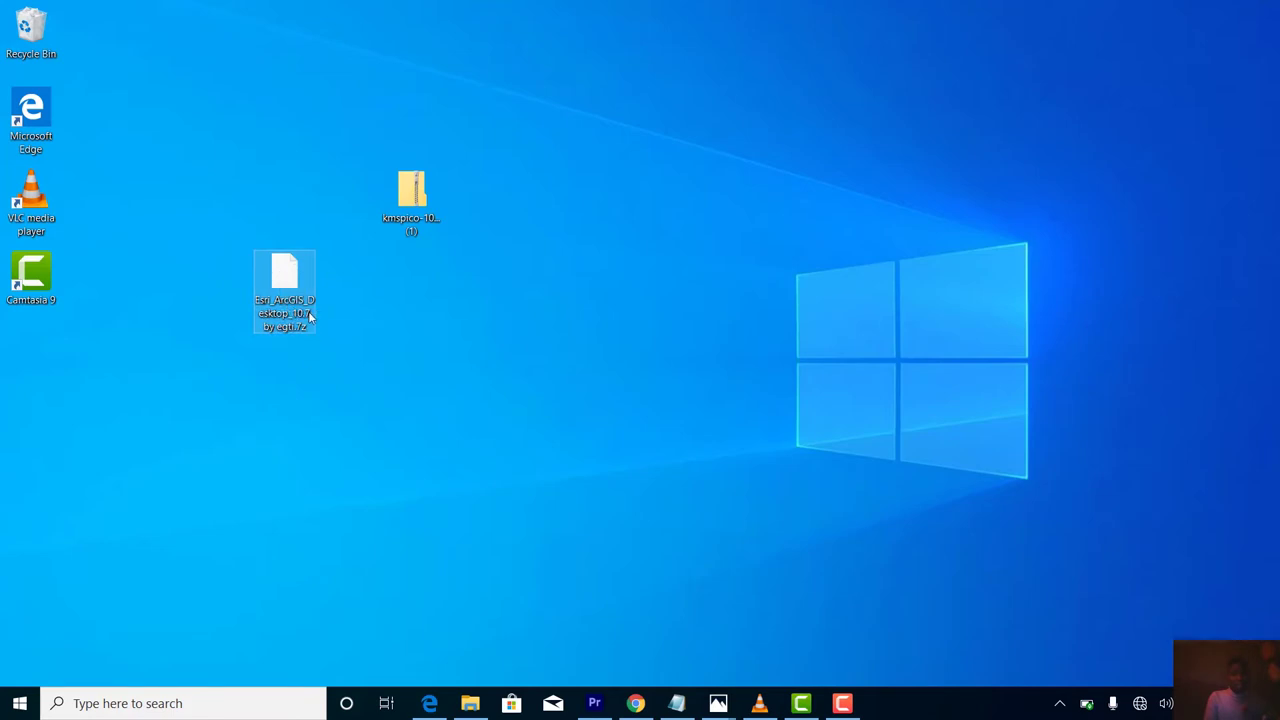
pyautogui.moveTo(305, 313)
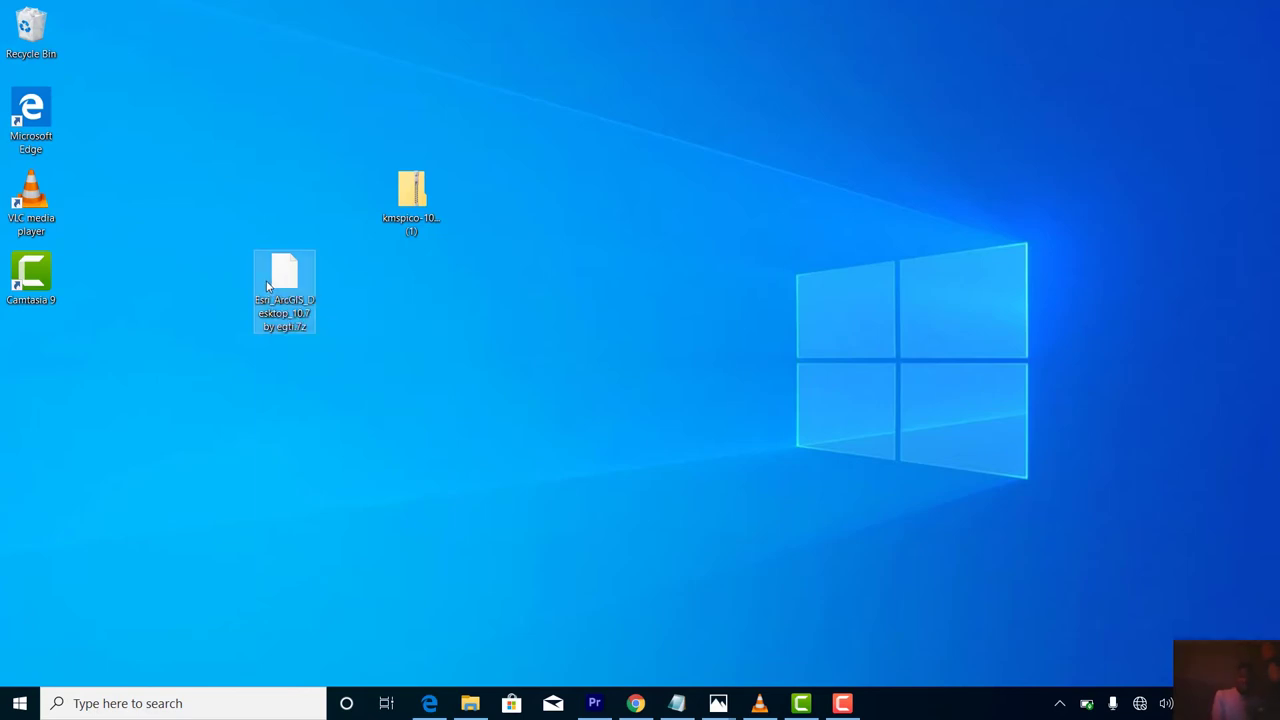
pyautogui.rightClick(267, 286)
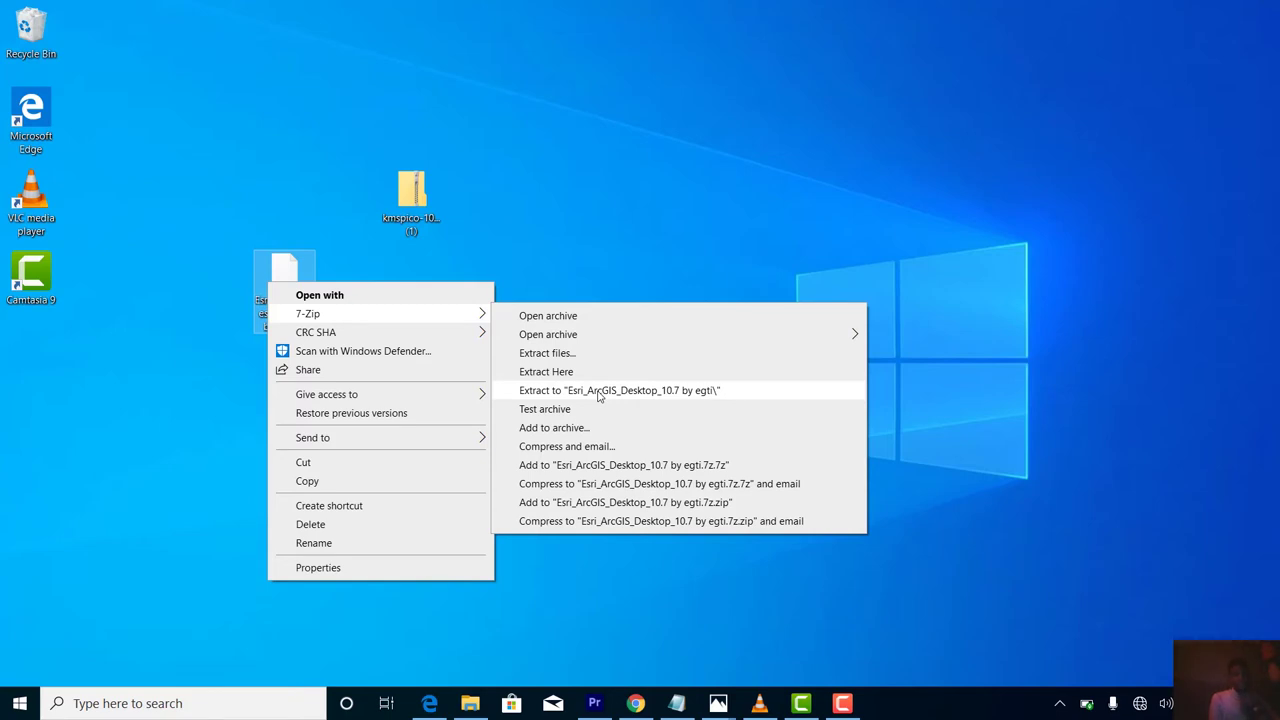
pyautogui.click(599, 390)
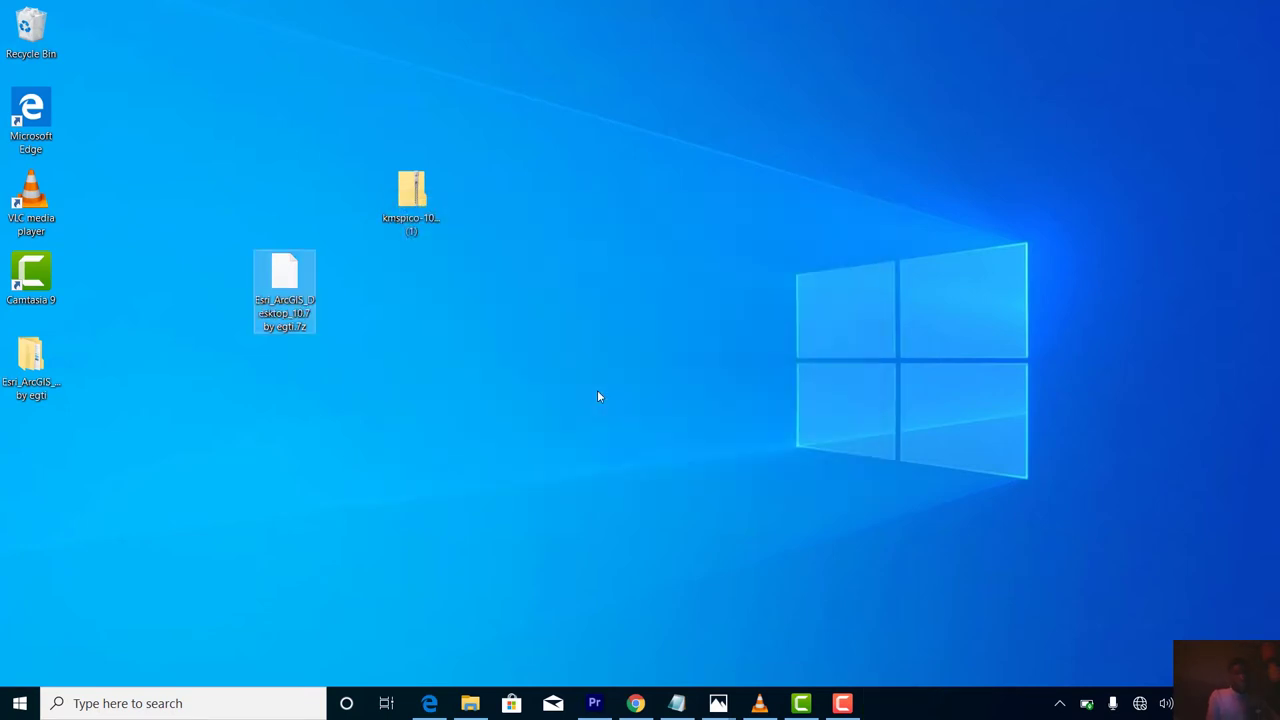
# Step: Open the extracted folder in a maximized Explorer window and enter Esri_ArcGIS_Desktop_10.7.1.11595
pyautogui.click(38, 393)
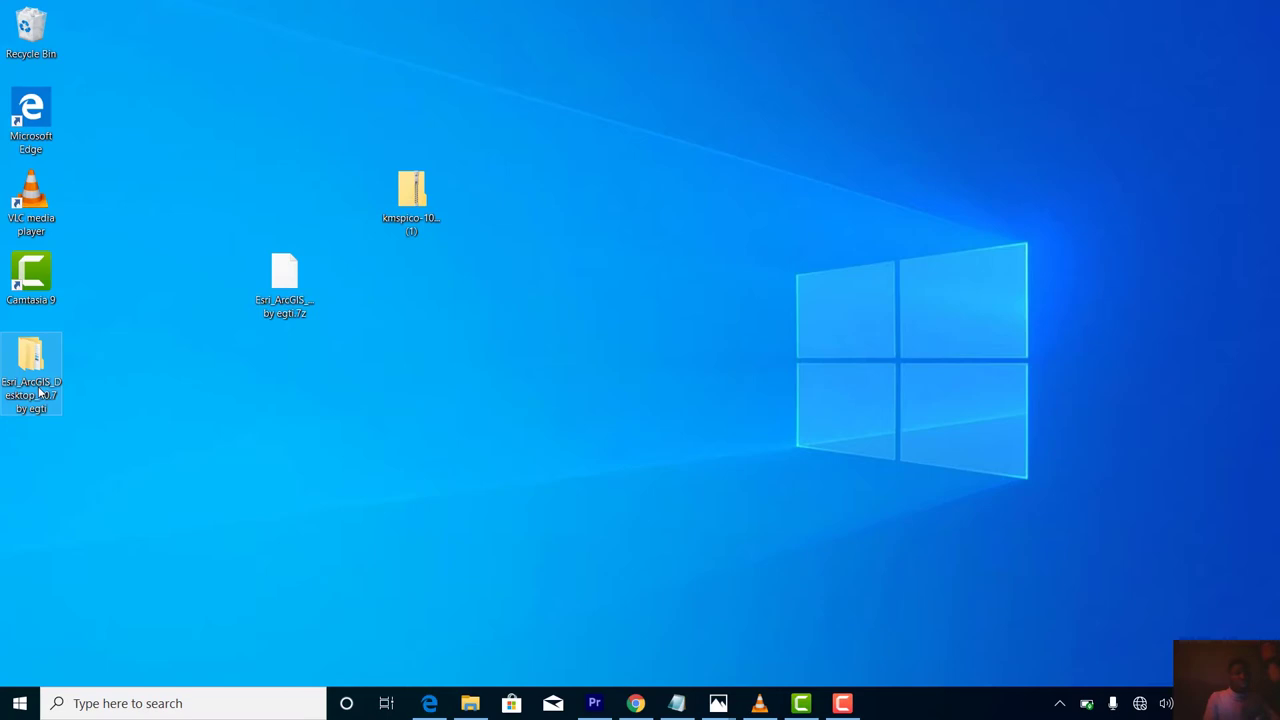
pyautogui.click(38, 393)
pyautogui.press('Escape')
pyautogui.doubleClick(30, 360)
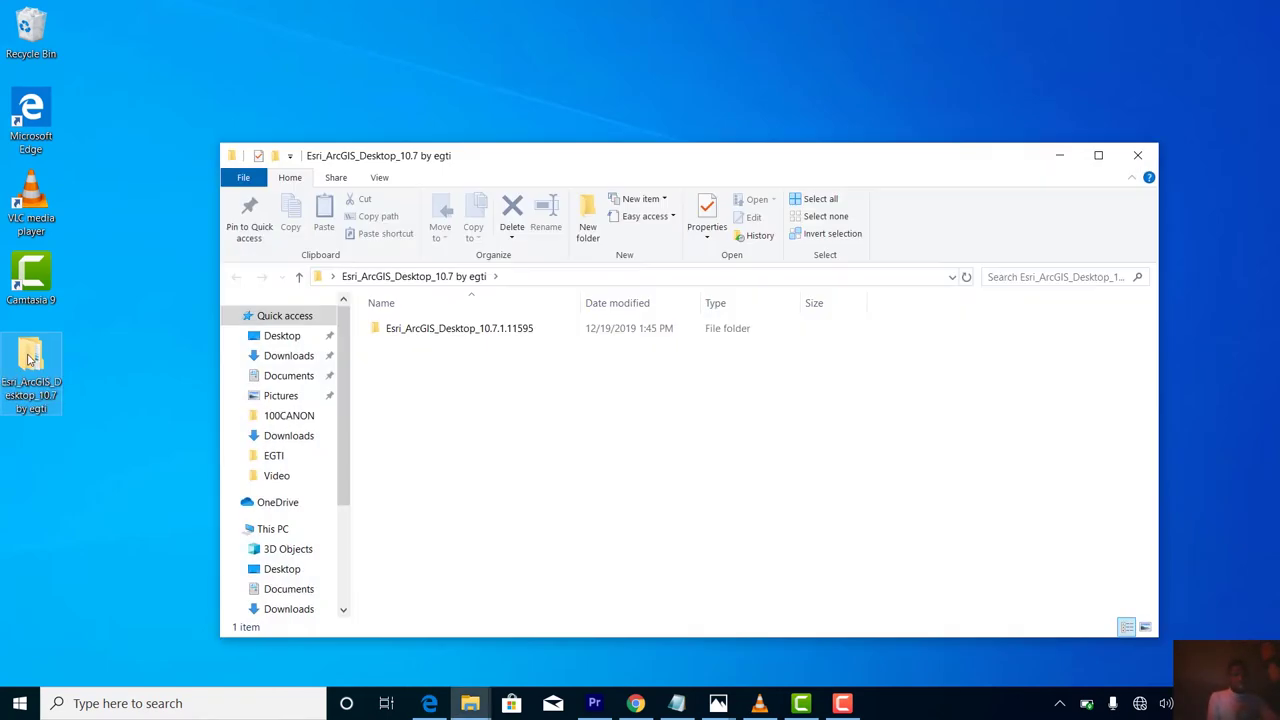
pyautogui.click(1104, 168)
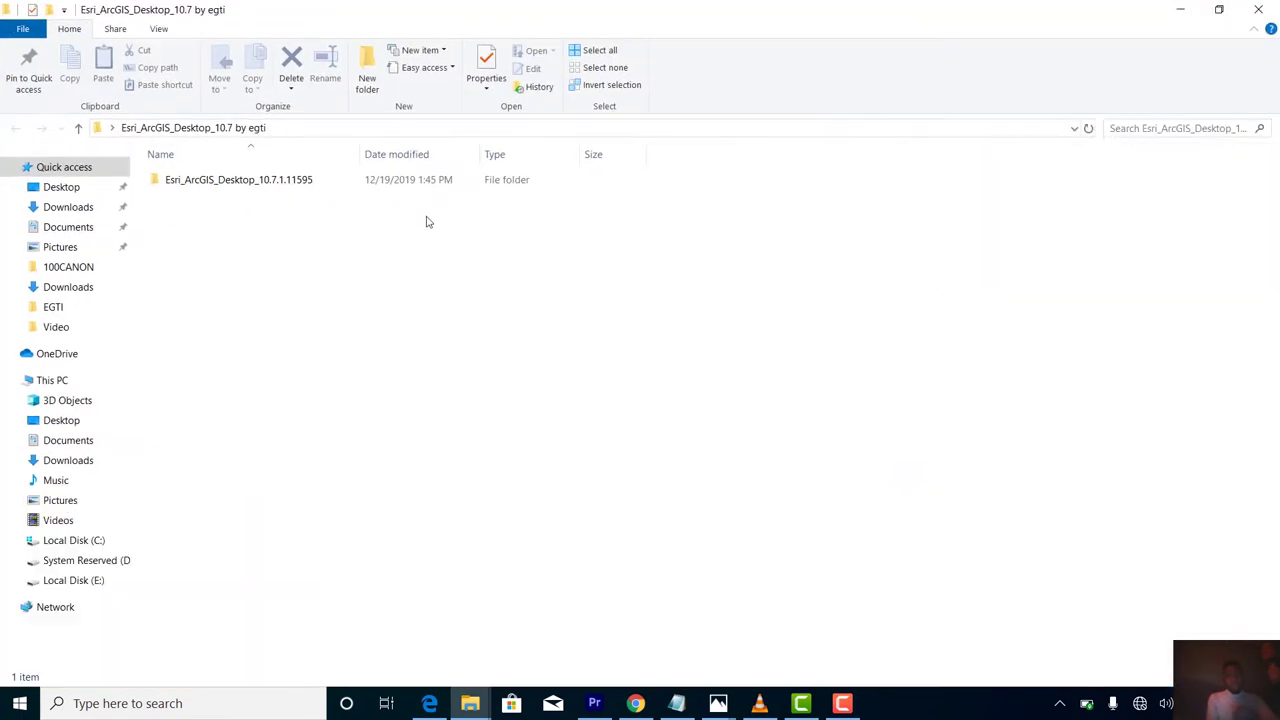
pyautogui.doubleClick(280, 190)
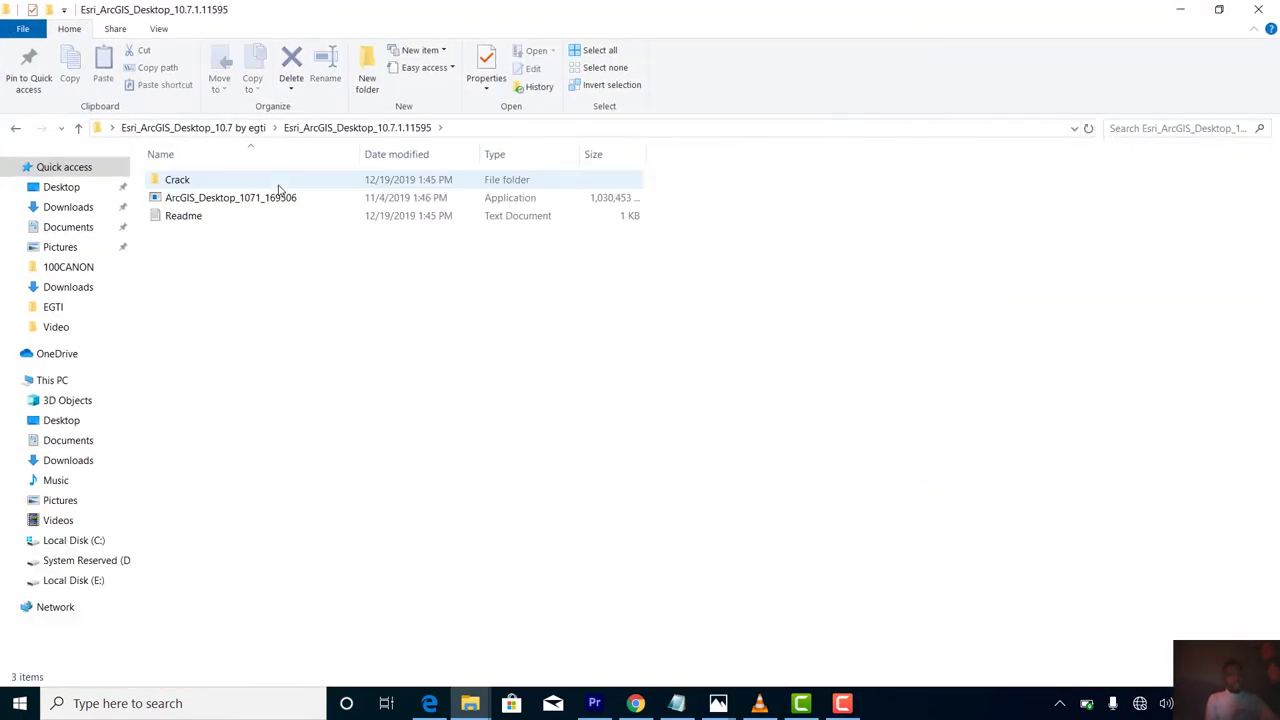
# Step: Run ArcGIS_Desktop_1071_169506 and extract its files to the default Documents\ArcGIS 10.7.1 folder
pyautogui.doubleClick(201, 199)
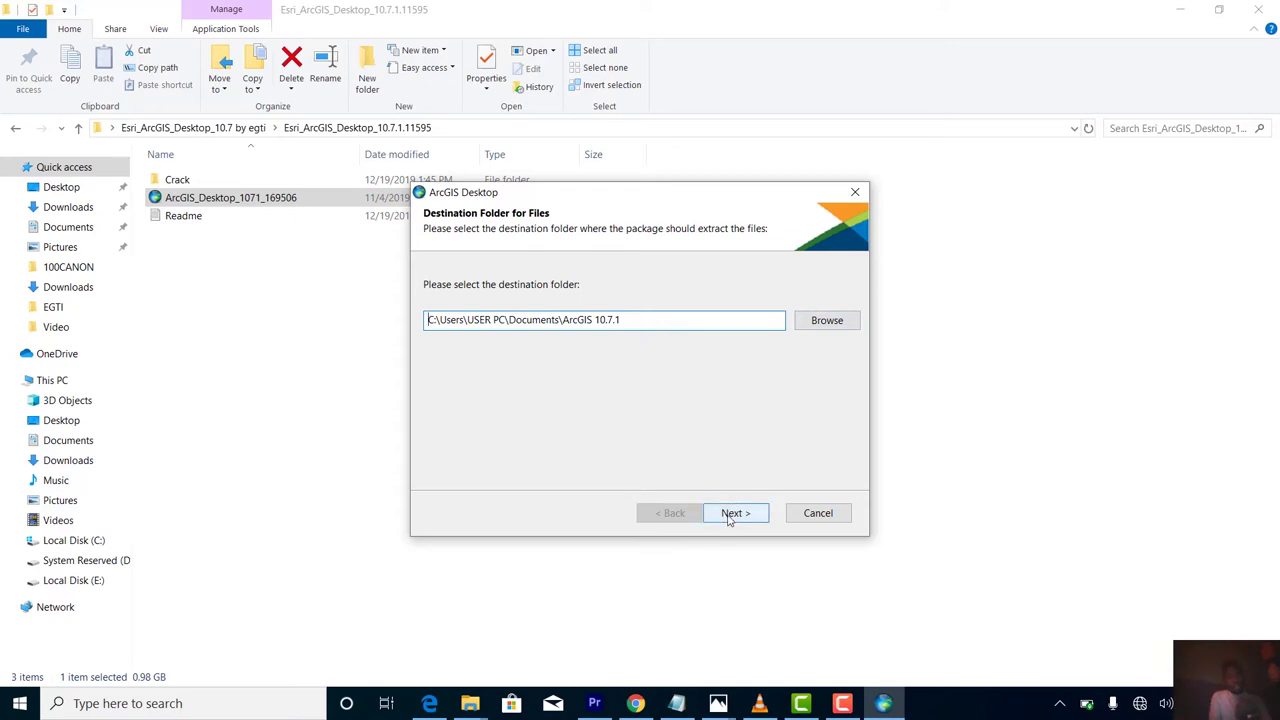
pyautogui.click(733, 513)
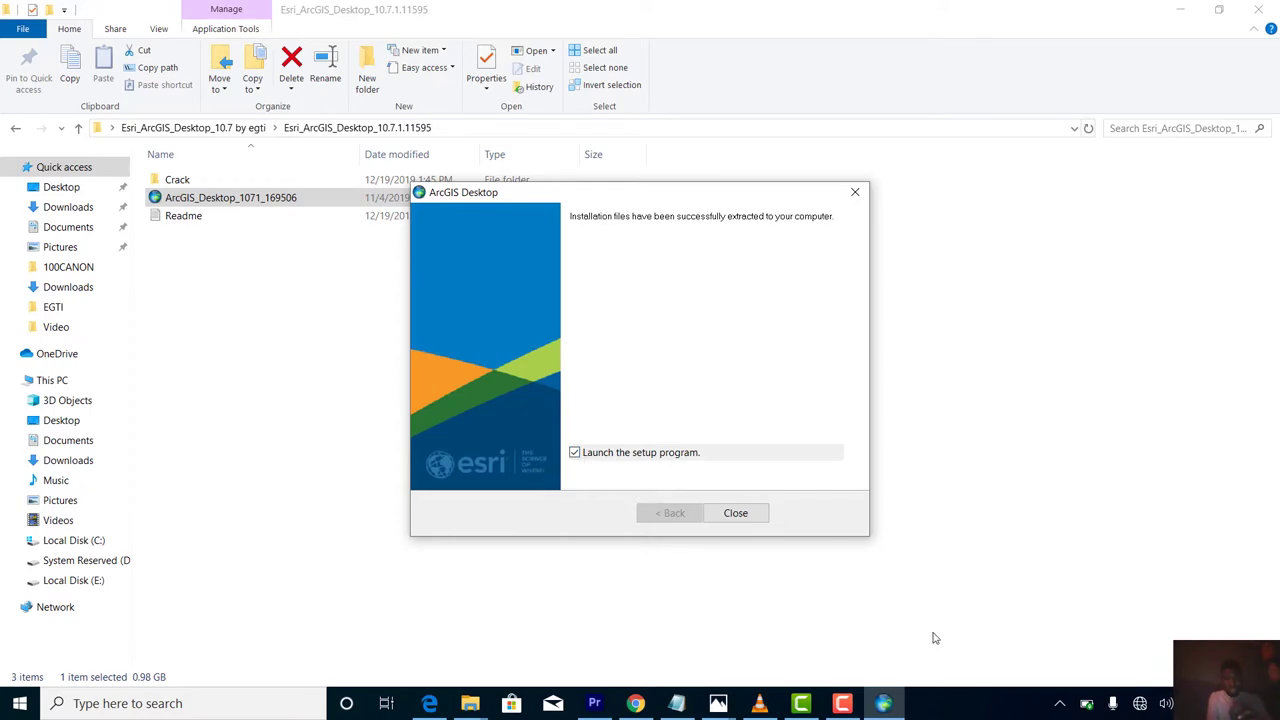
# Step: Launch setup, accept the master agreement, and install ArcGIS Desktop 10.7.1 as a Complete installation
pyautogui.click(730, 515)
pyautogui.click(731, 516)
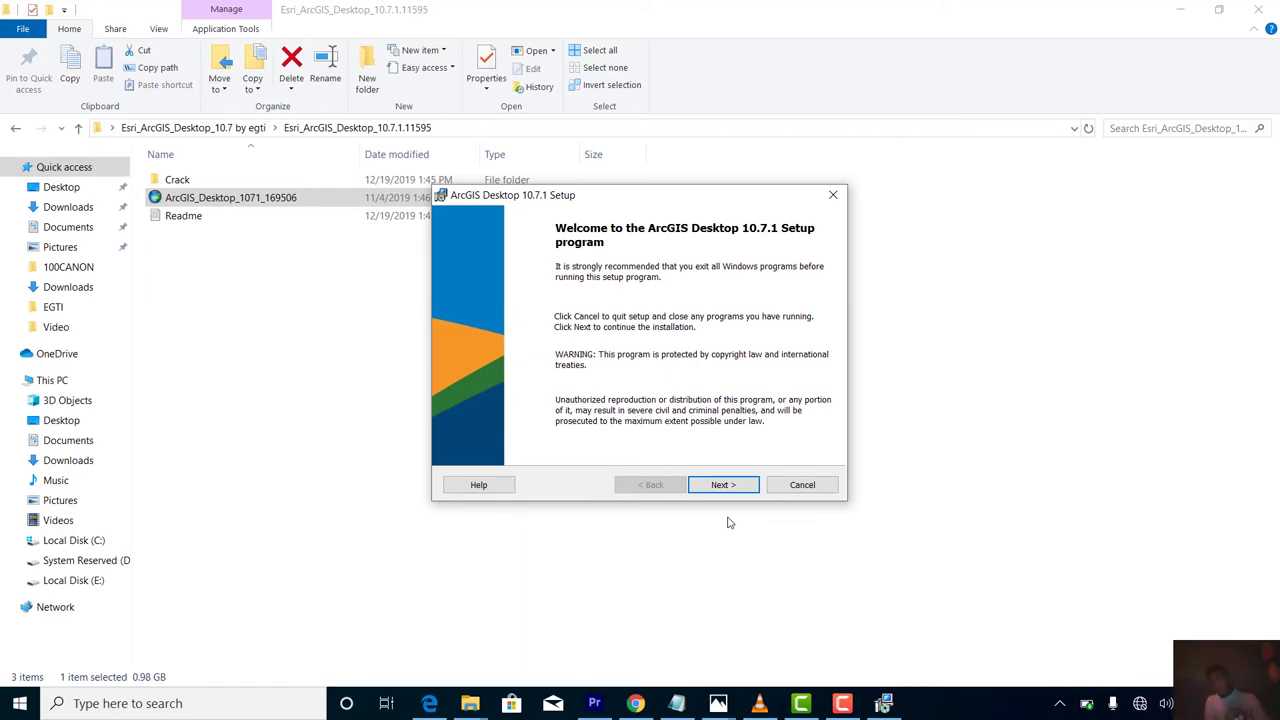
pyautogui.click(706, 486)
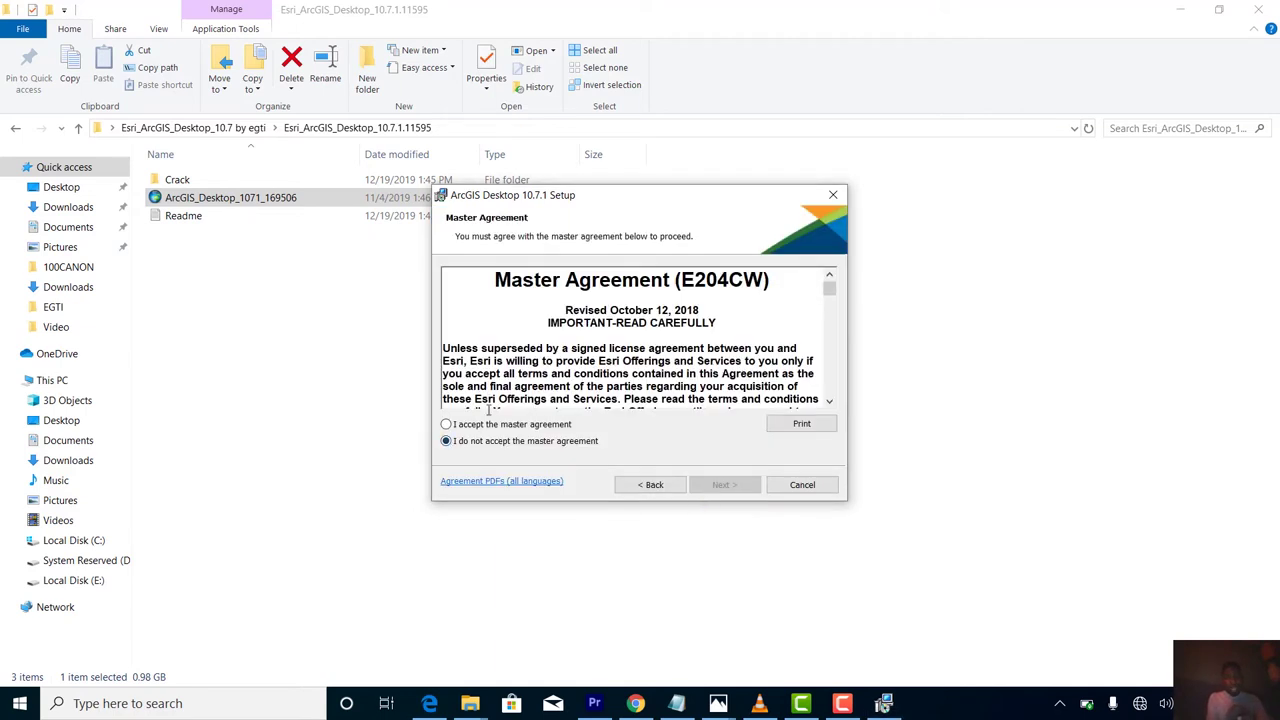
pyautogui.click(489, 426)
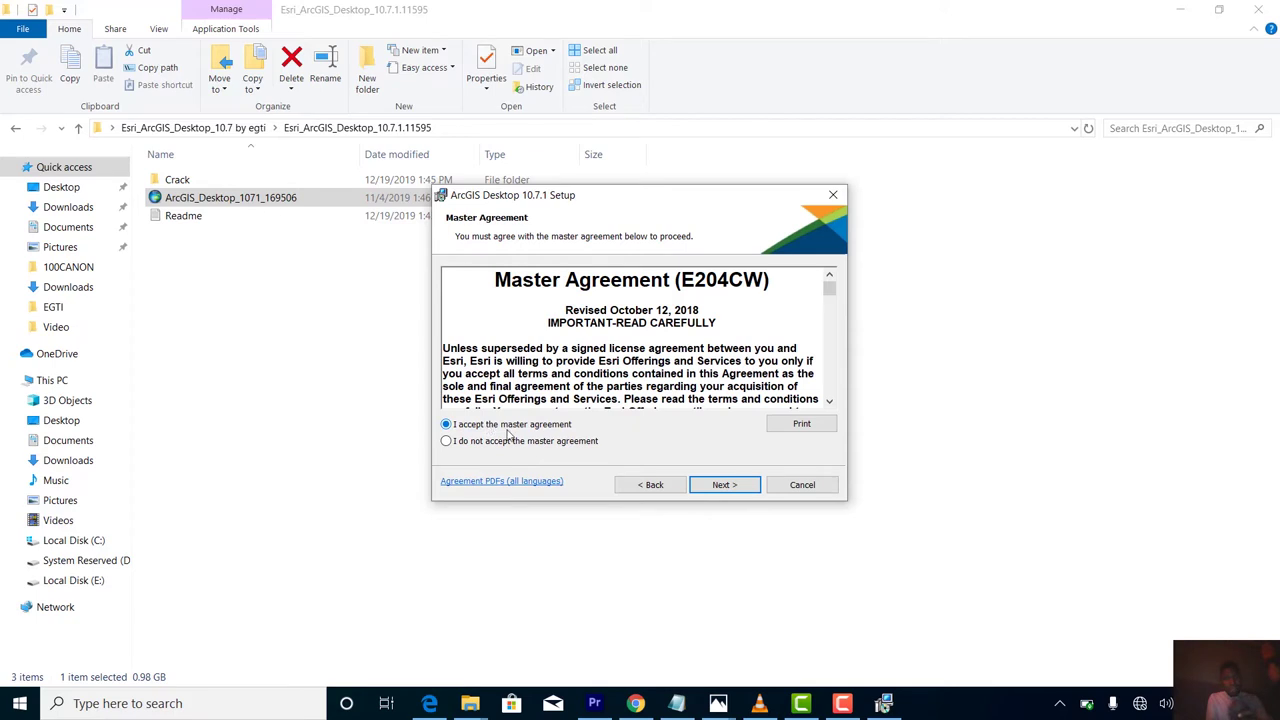
pyautogui.click(709, 485)
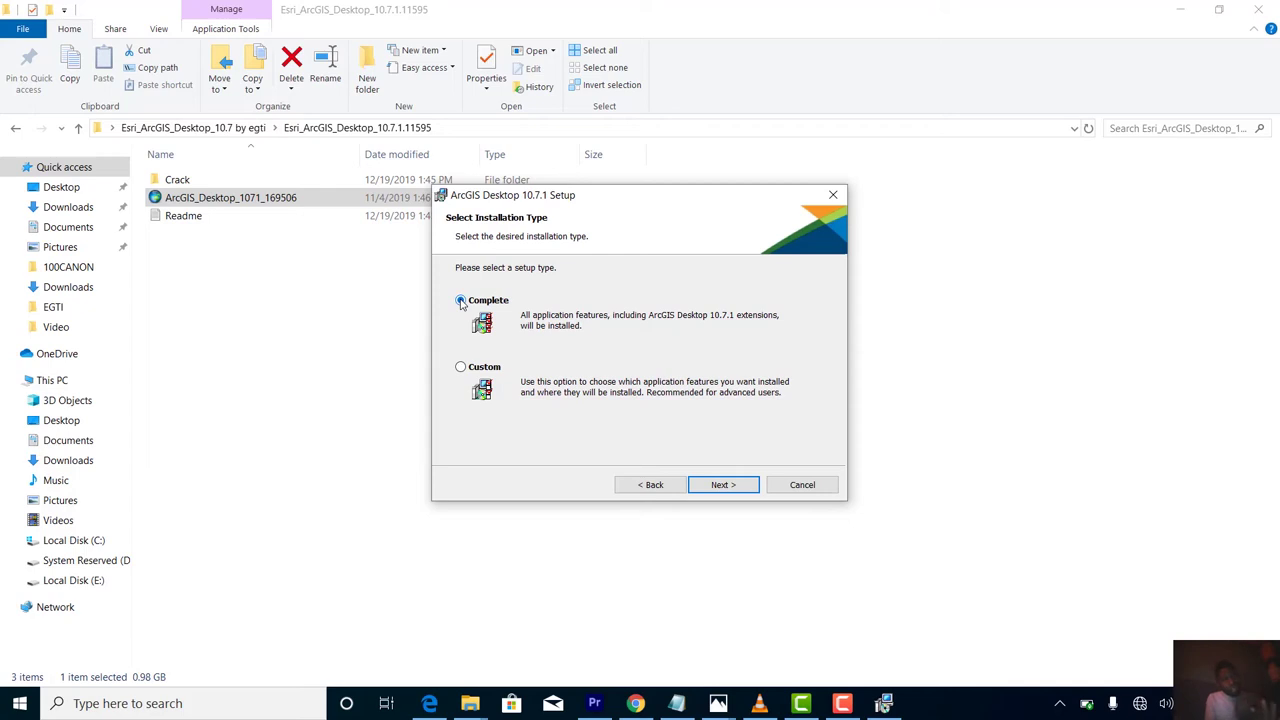
pyautogui.click(721, 484)
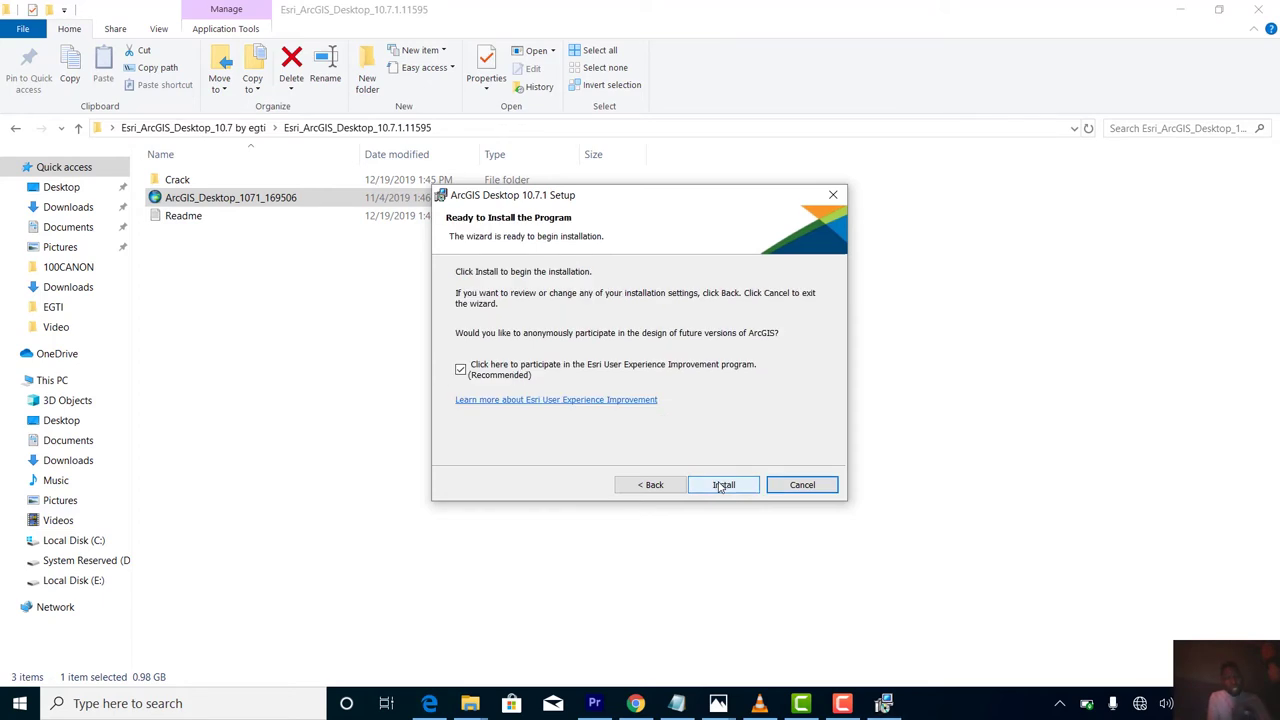
pyautogui.click(722, 485)
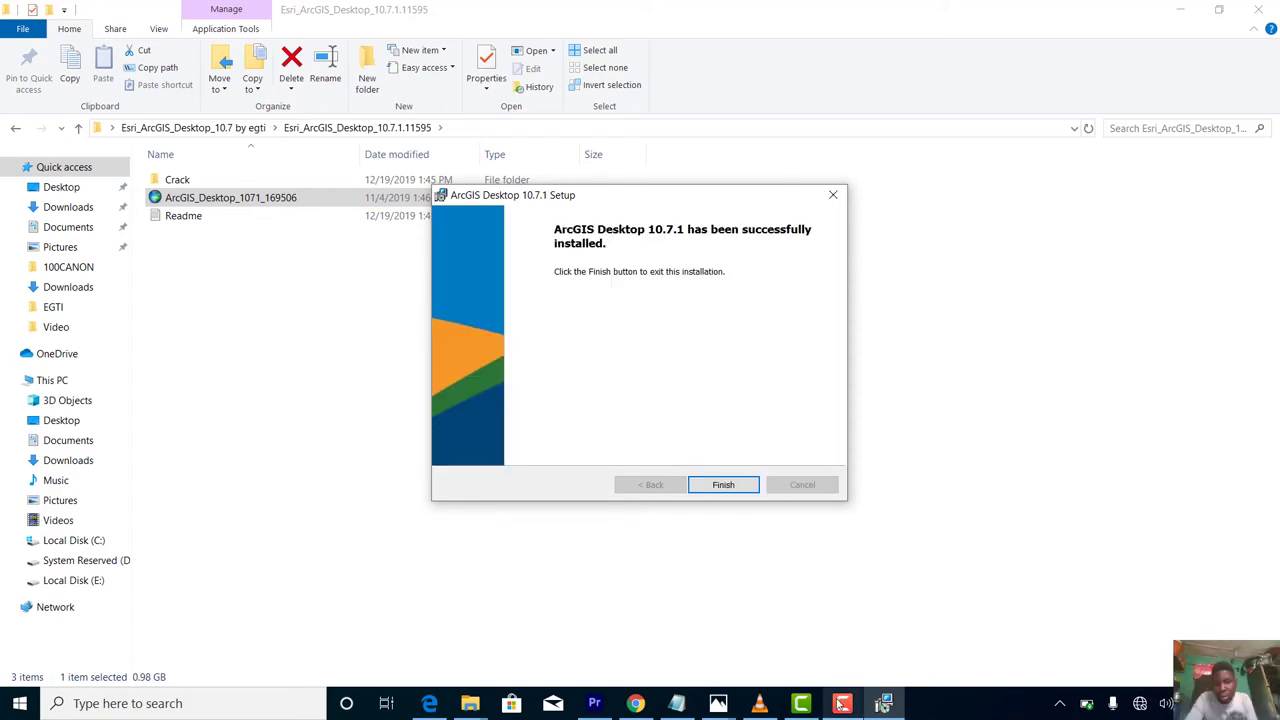
# Step: Finish setup and confirm Advanced (ArcInfo) Concurrent Use with the license manager defined later
pyautogui.click(842, 703)
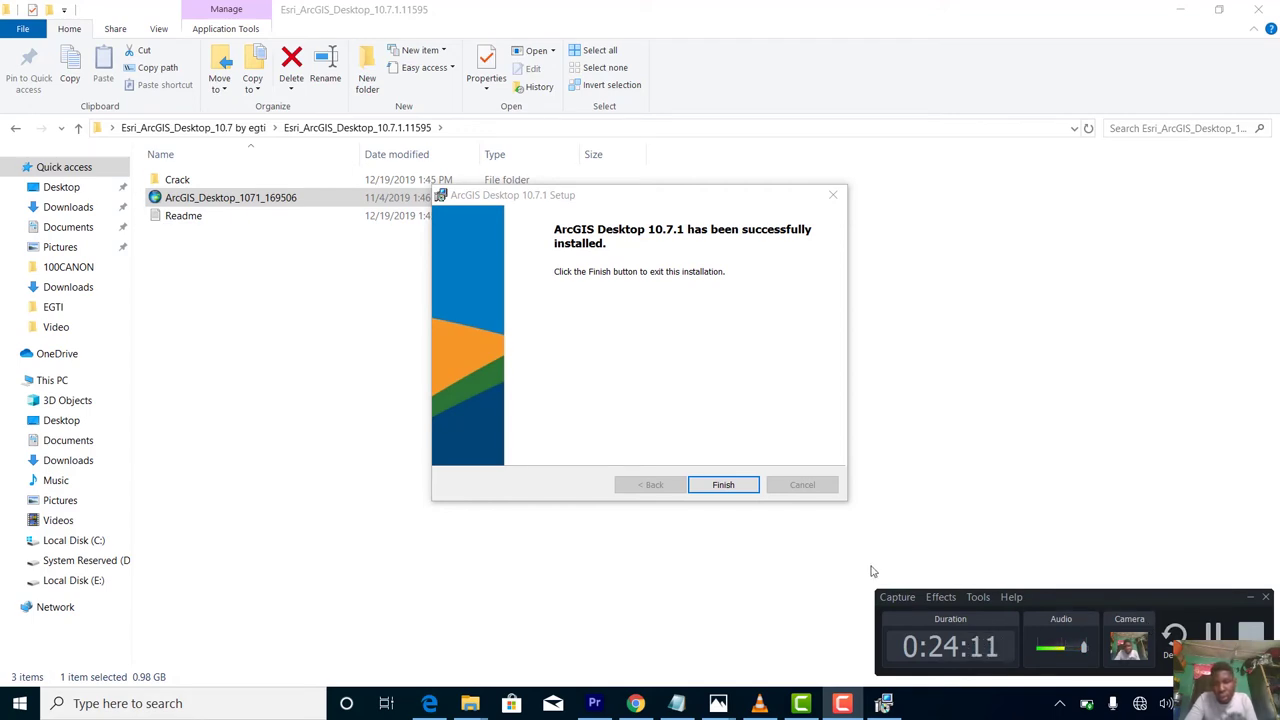
pyautogui.click(702, 449)
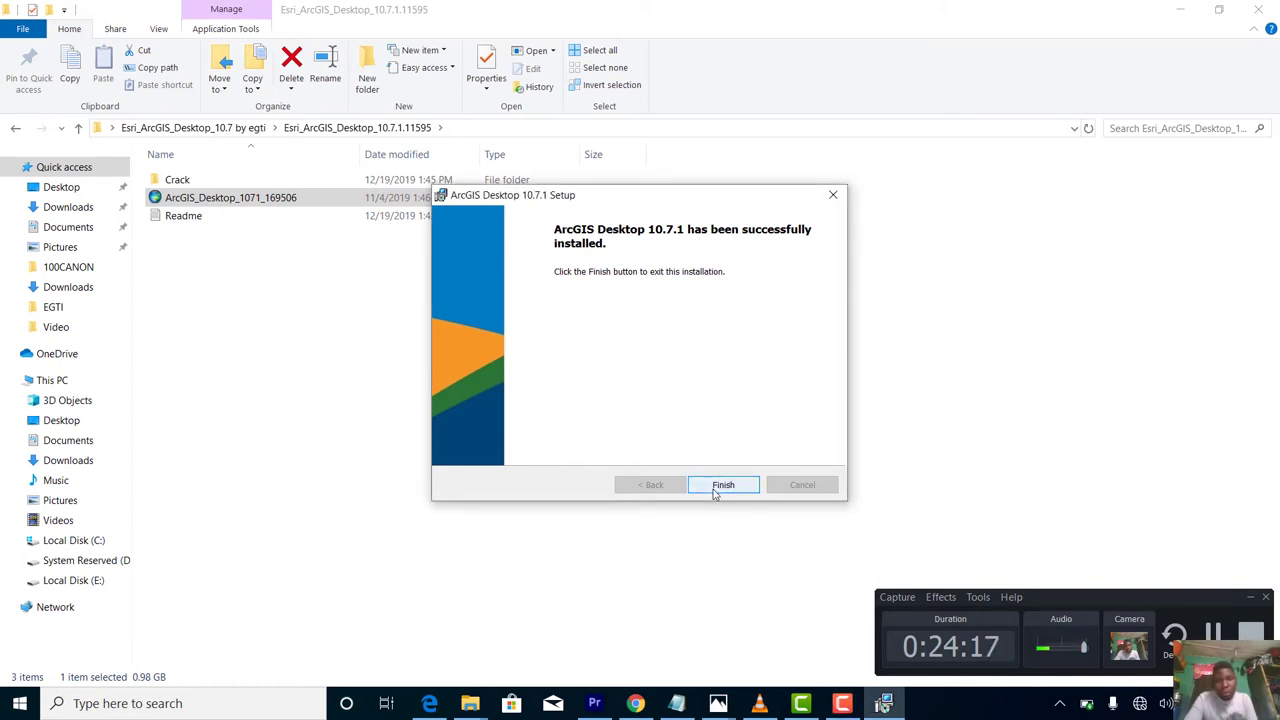
pyautogui.click(716, 489)
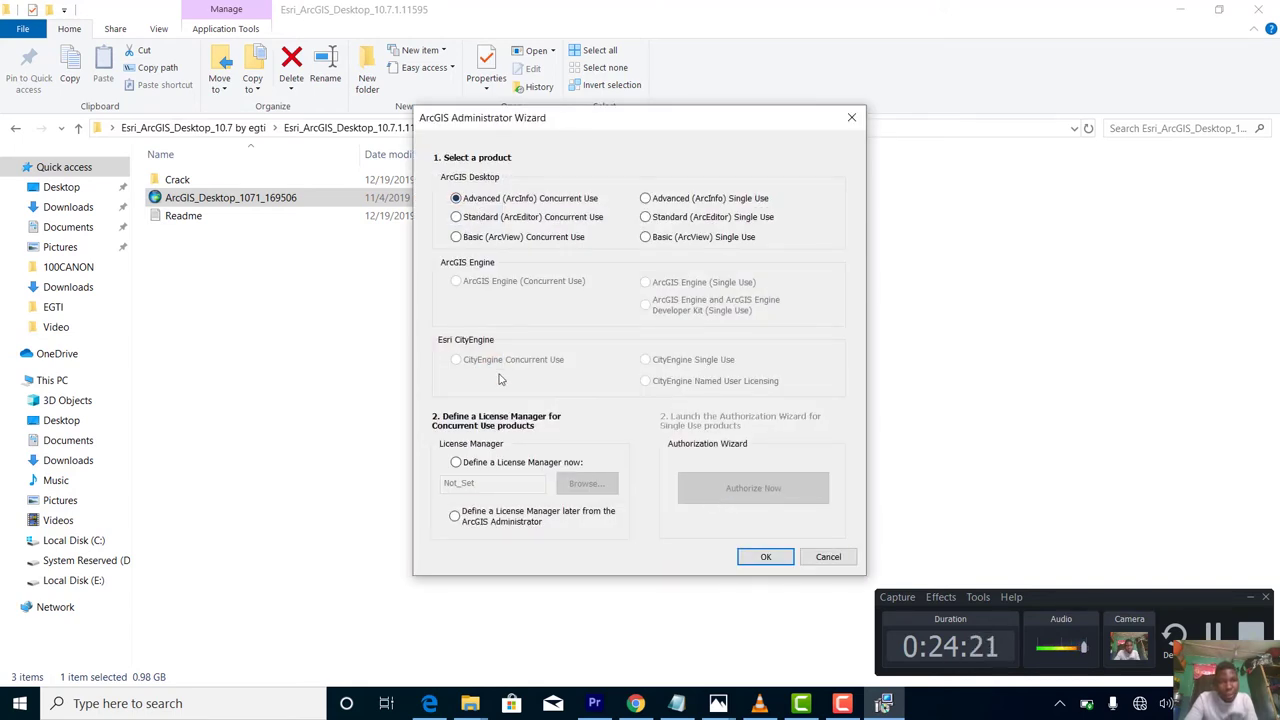
pyautogui.click(454, 515)
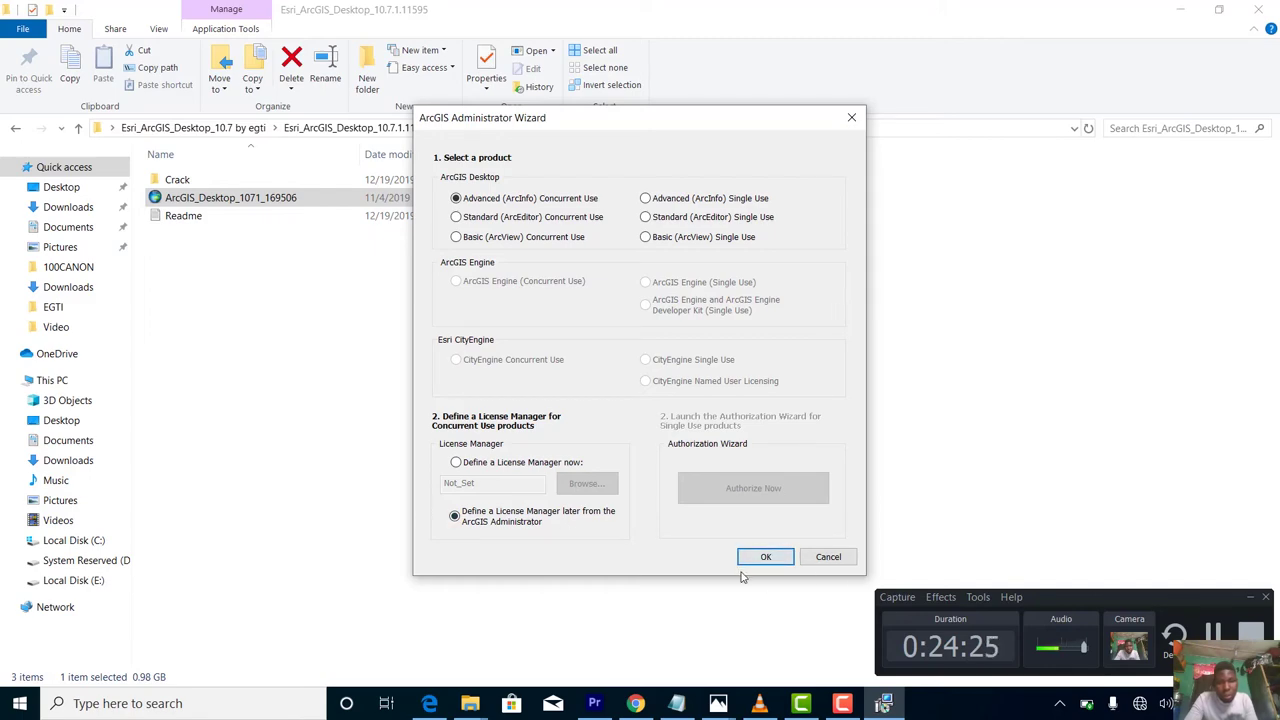
pyautogui.click(764, 557)
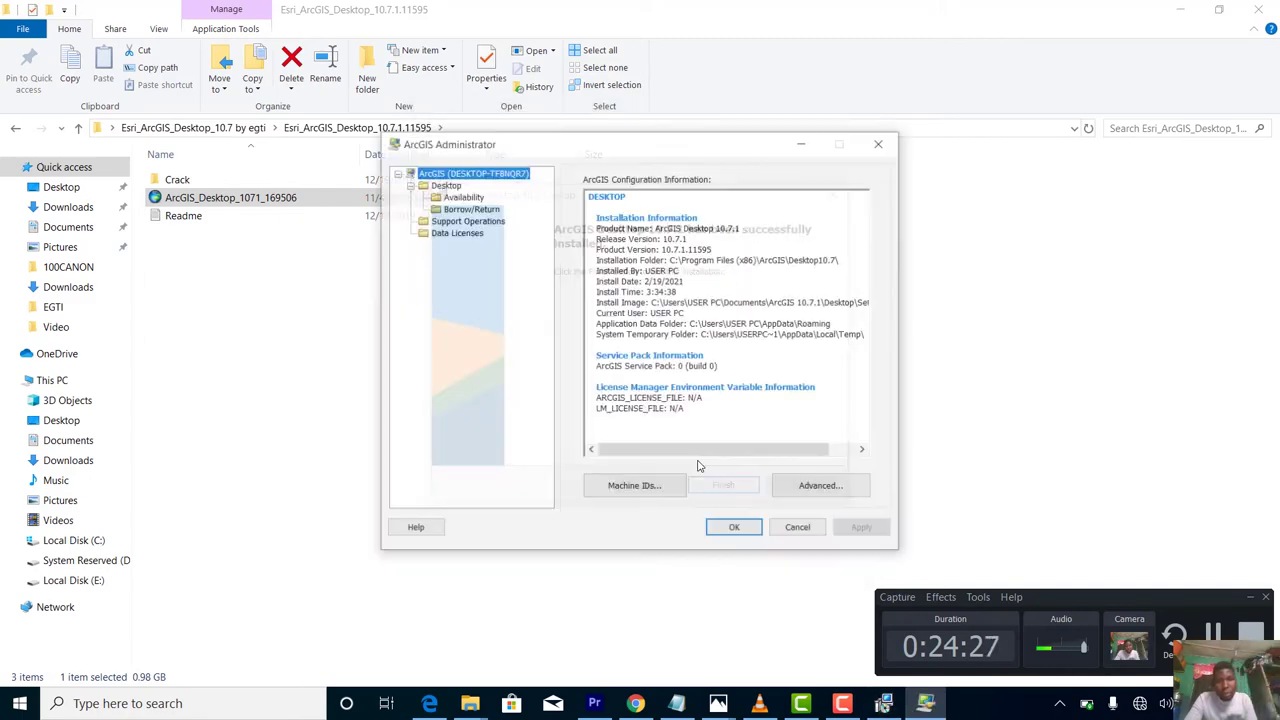
pyautogui.click(735, 528)
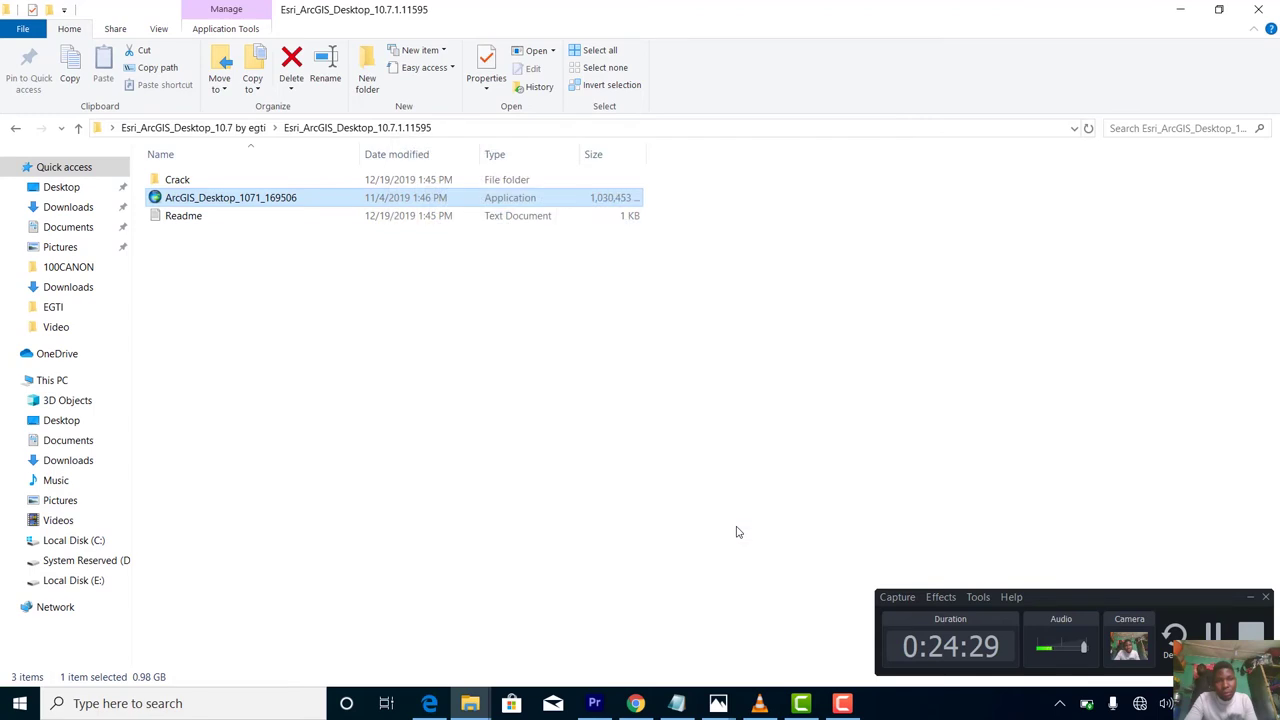
# Step: Open the Readme file in Notepad to view the install-and-replace notes
pyautogui.click(222, 196)
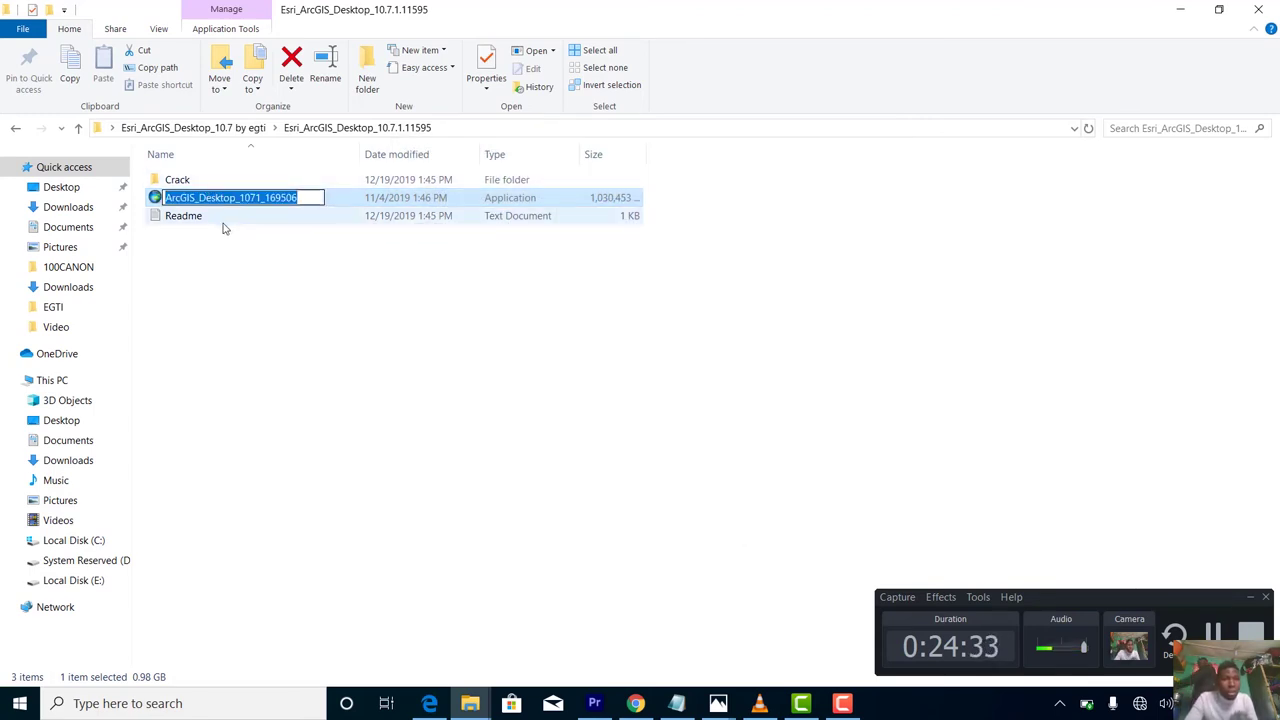
pyautogui.click(222, 225)
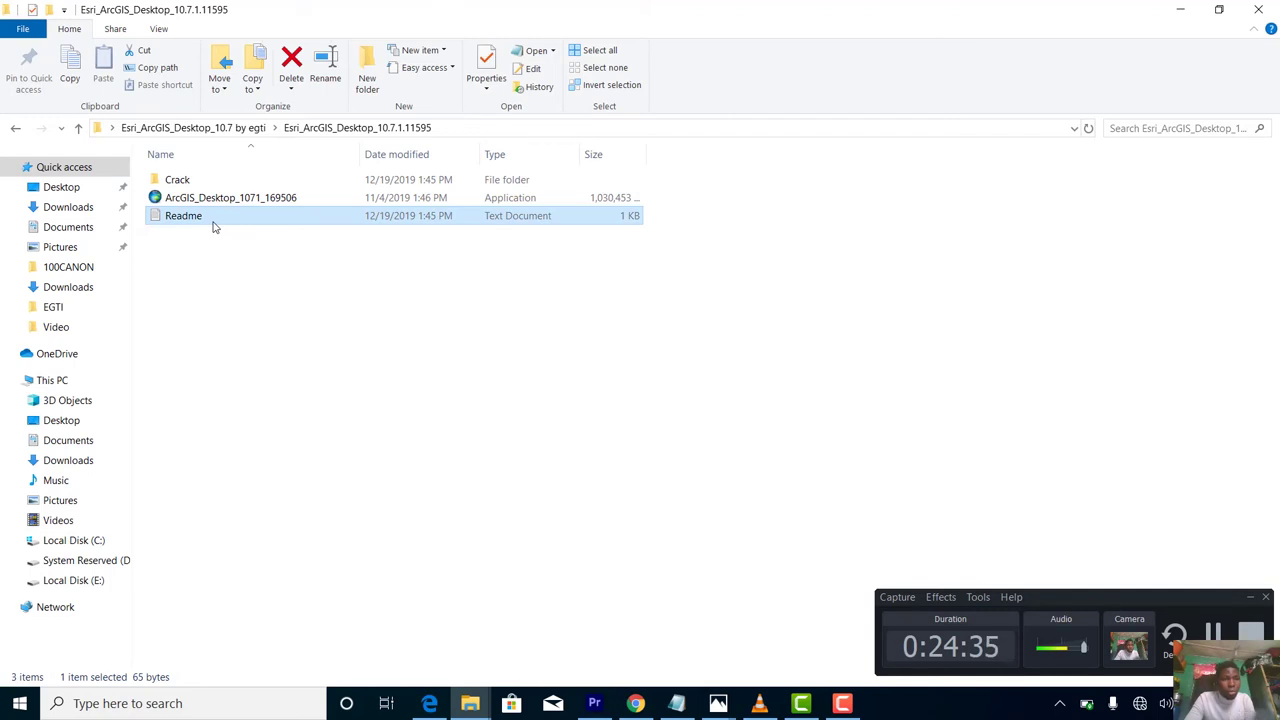
pyautogui.doubleClick(212, 225)
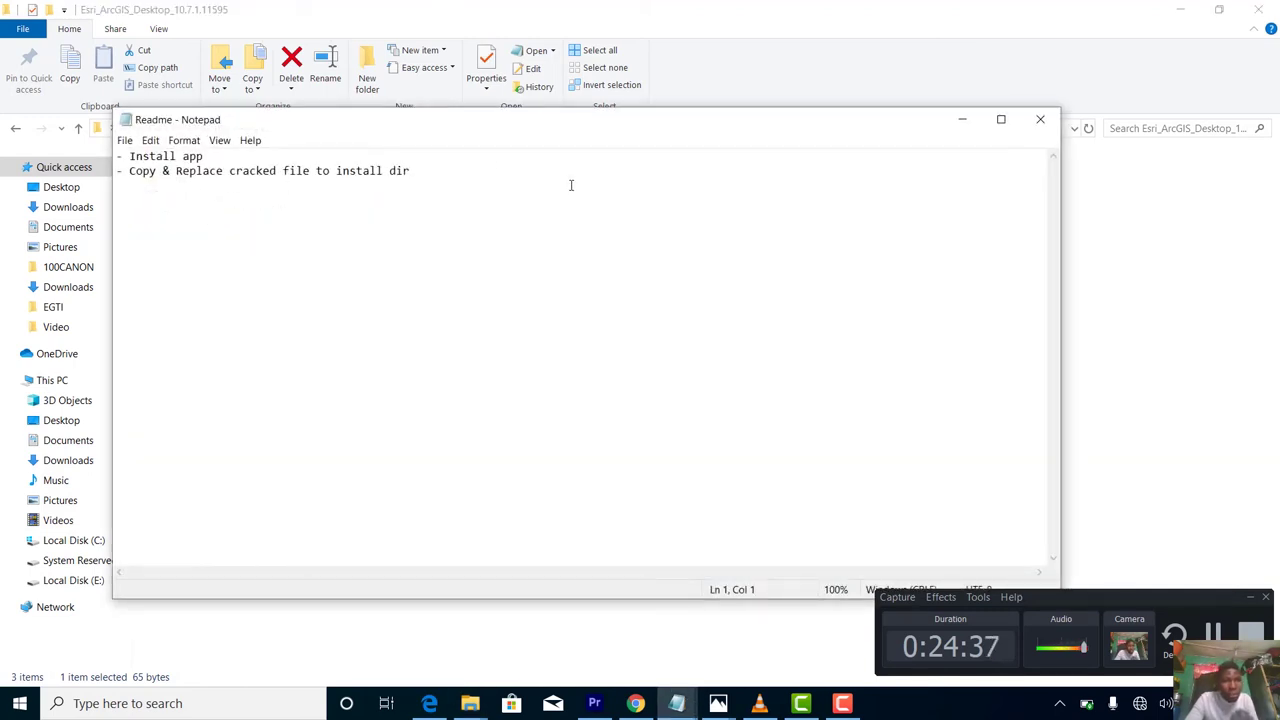
# Step: Close the notes and copy AfCore.dll from the Crack folder
pyautogui.click(1040, 120)
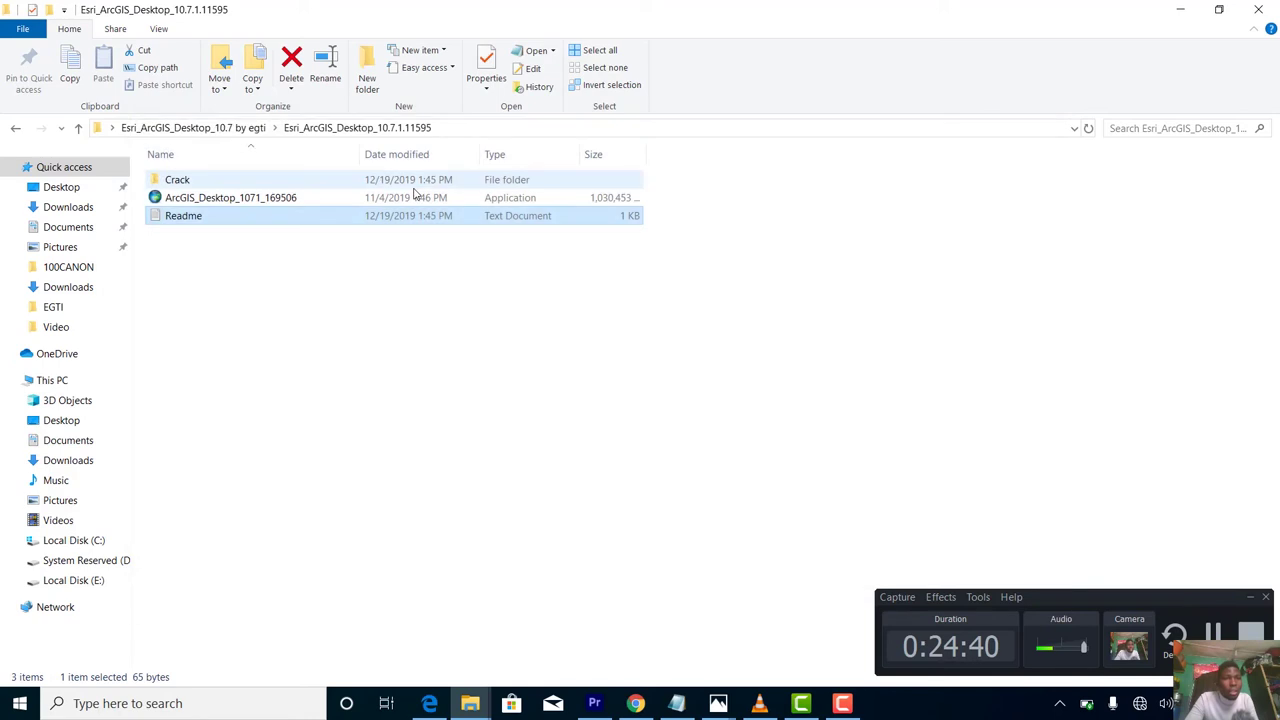
pyautogui.doubleClick(224, 179)
pyautogui.click(222, 186)
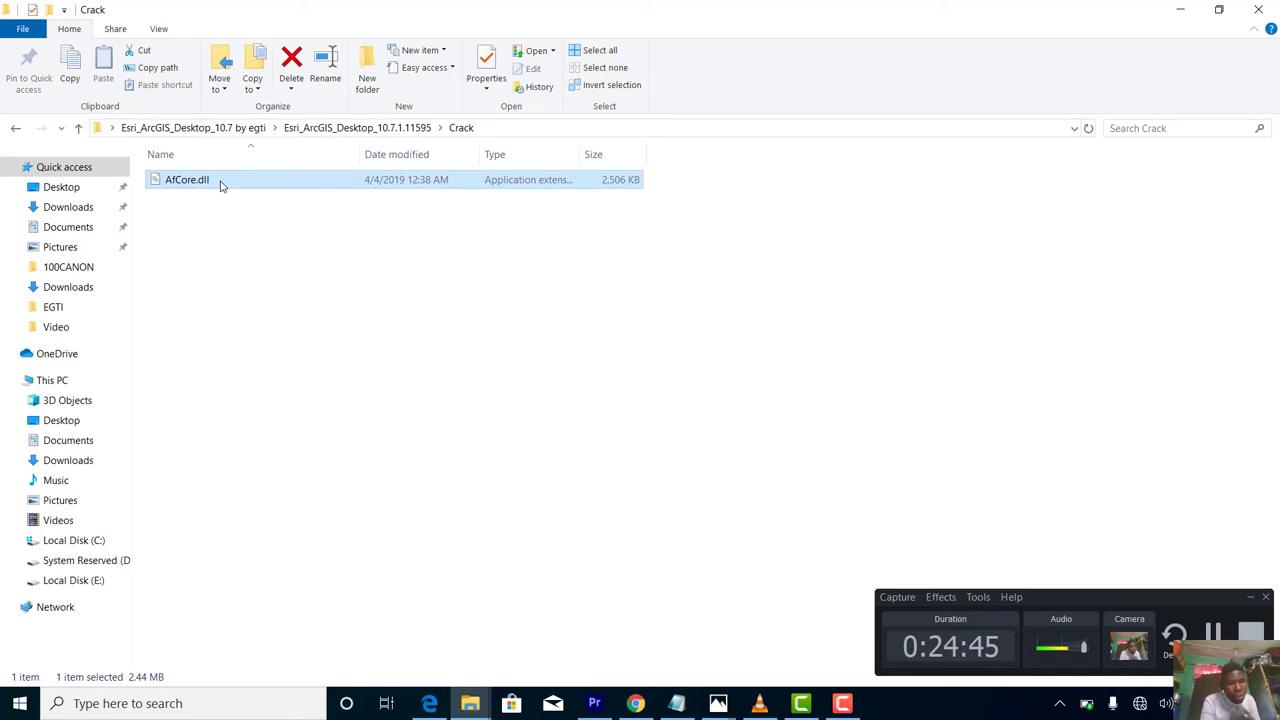
pyautogui.hotkey('ctrl', 'c')
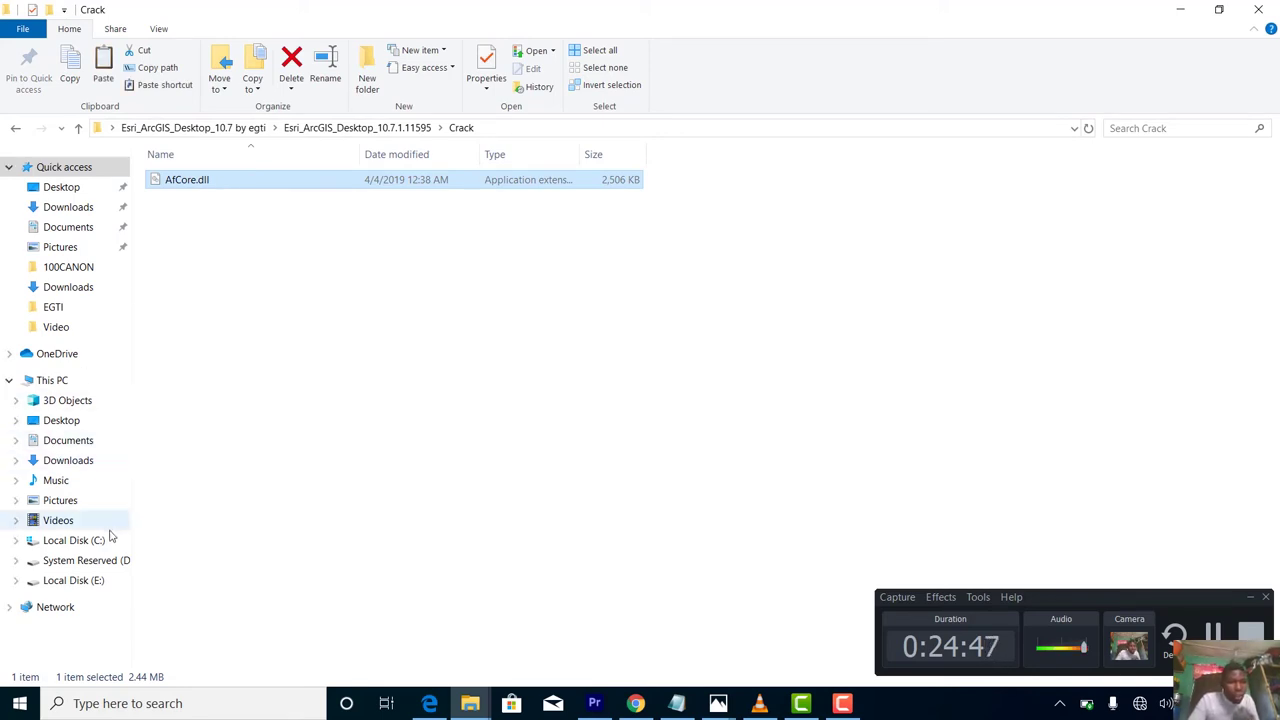
# Step: Browse to C:\Program Files (x86)\ArcGIS\Desktop10.7\bin
pyautogui.click(72, 540)
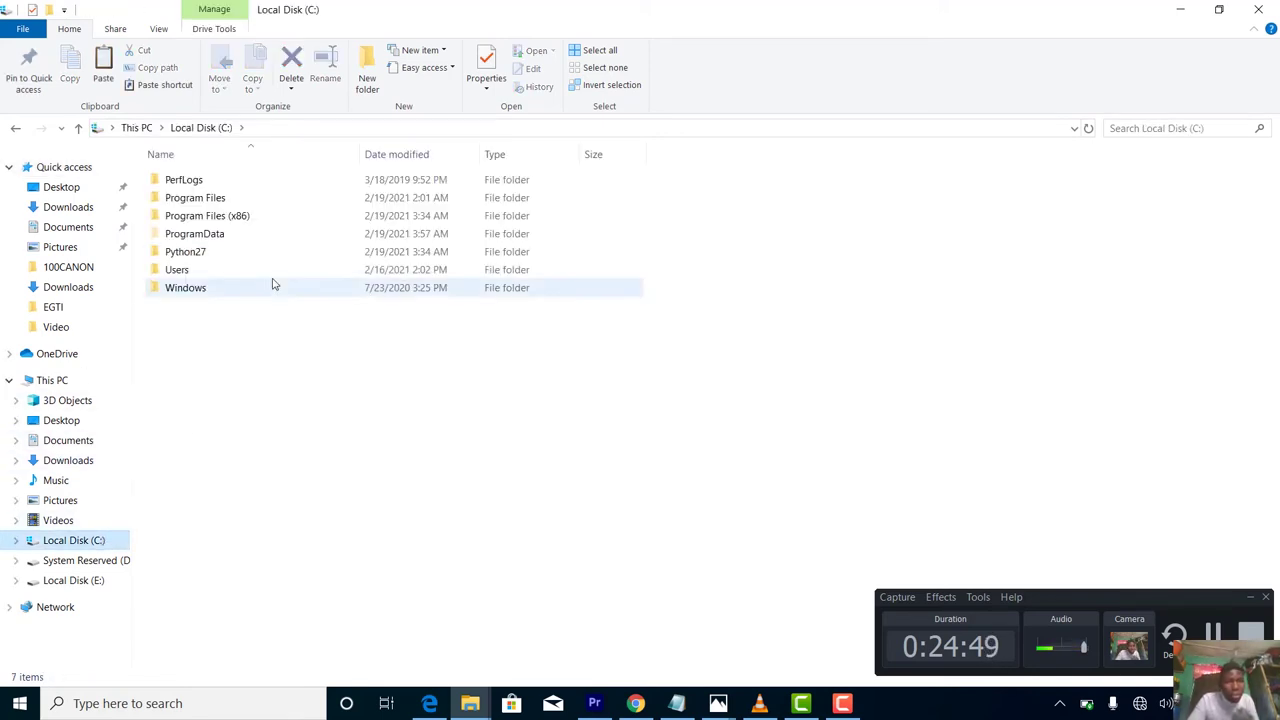
pyautogui.doubleClick(200, 198)
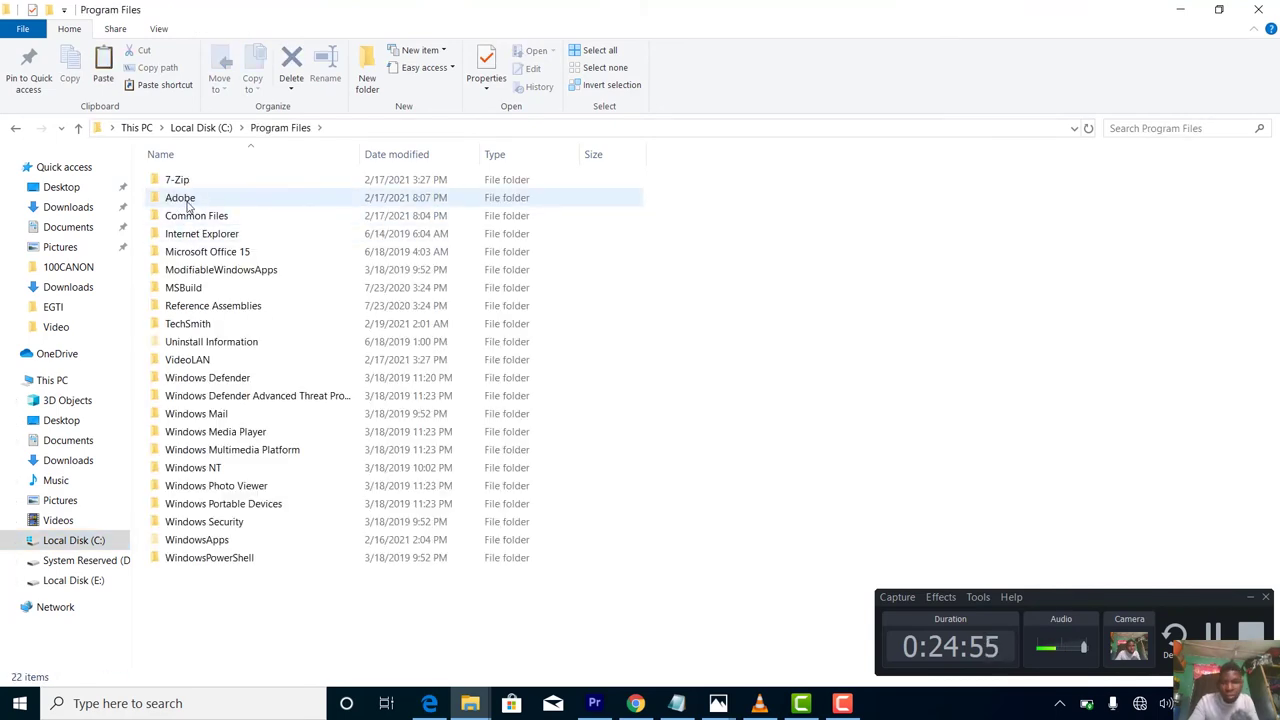
pyautogui.press('BackSpace')
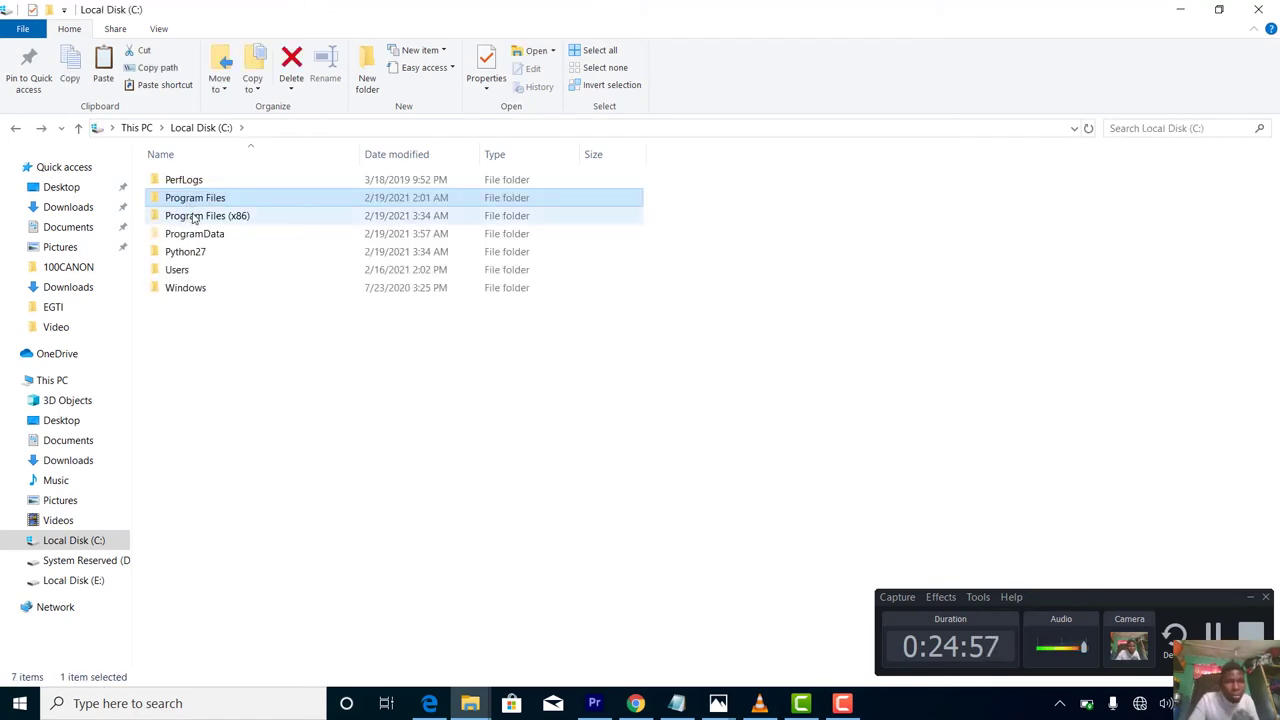
pyautogui.doubleClick(194, 216)
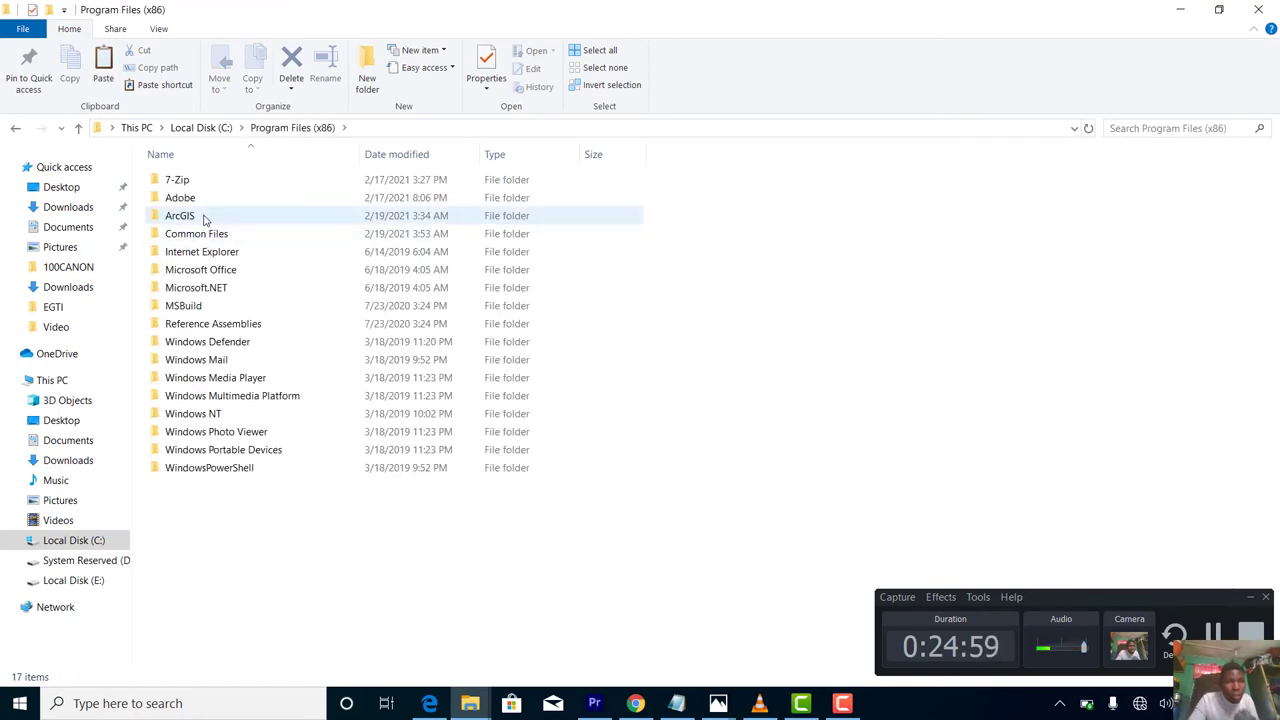
pyautogui.doubleClick(201, 217)
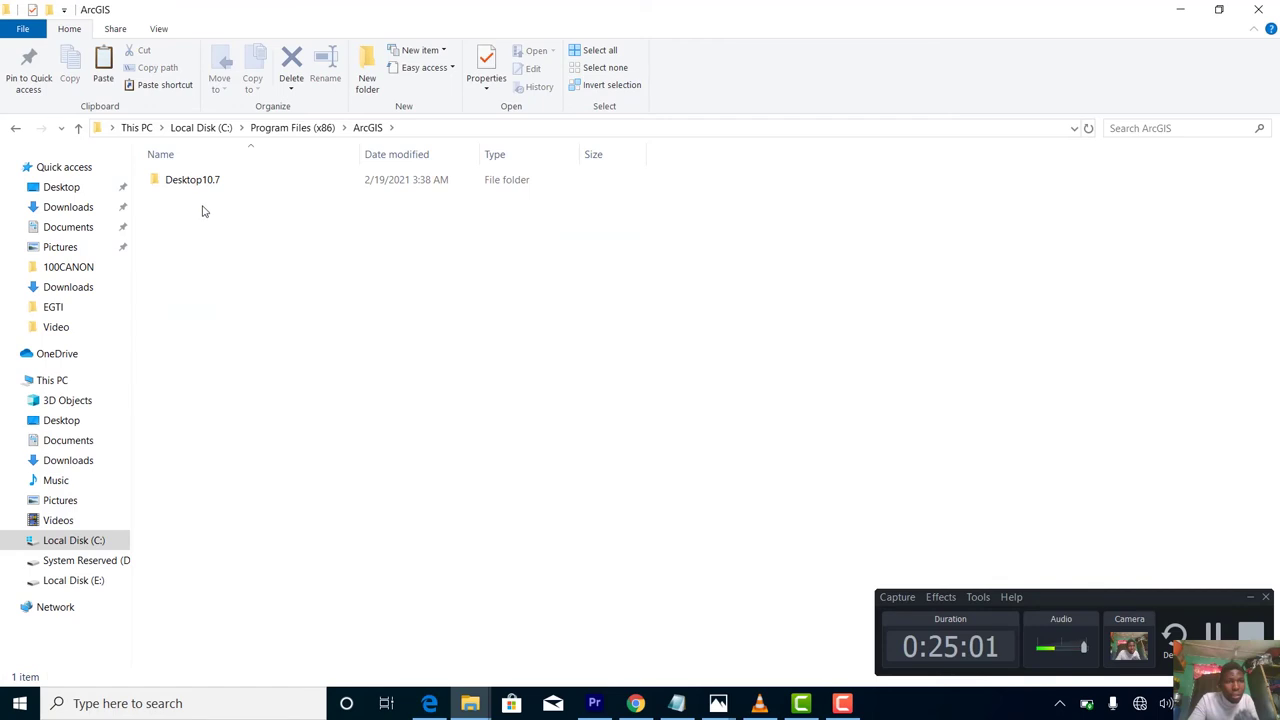
pyautogui.doubleClick(209, 189)
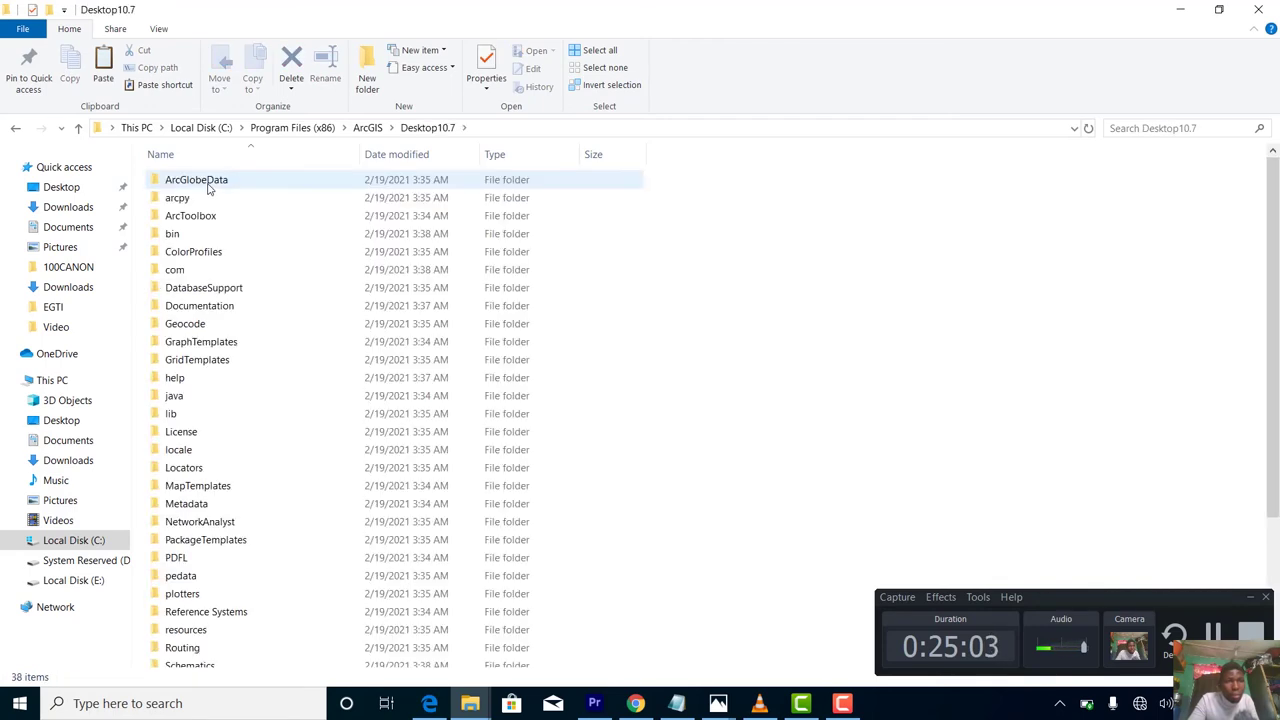
pyautogui.doubleClick(211, 236)
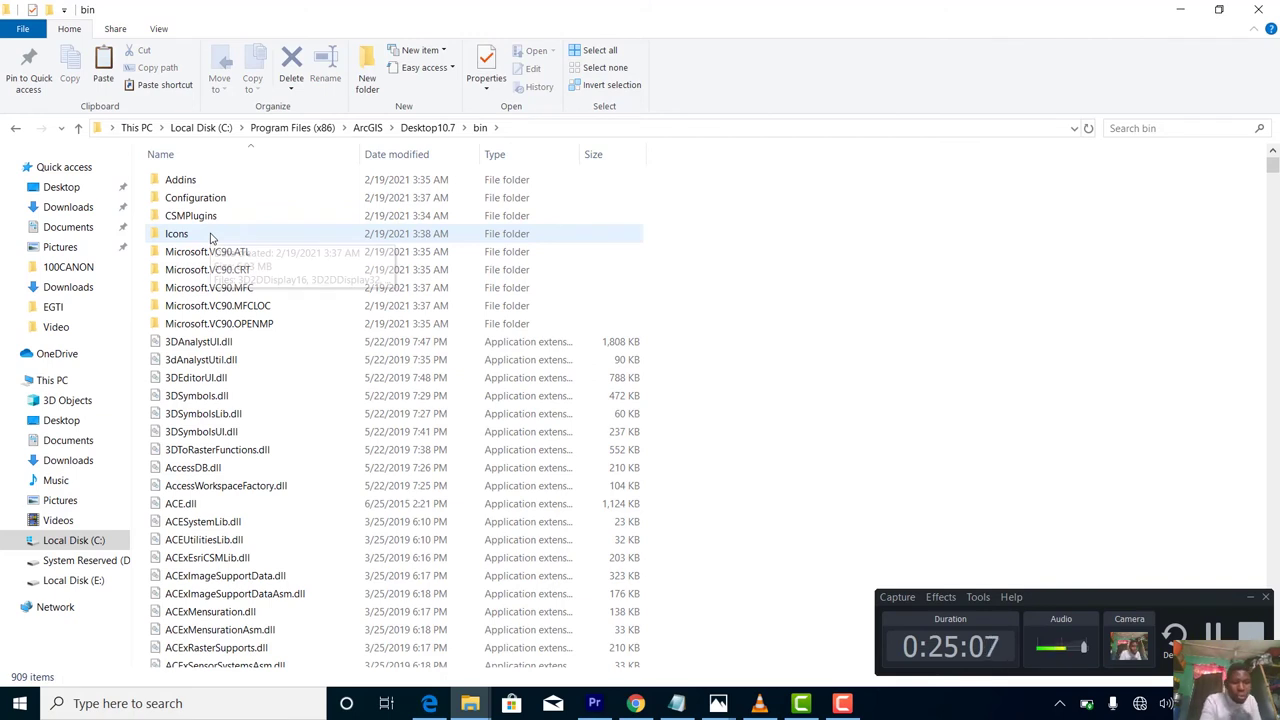
# Step: Paste AfCore.dll into bin, replacing the original file with administrator permission
pyautogui.hotkey('ctrl', 'v')
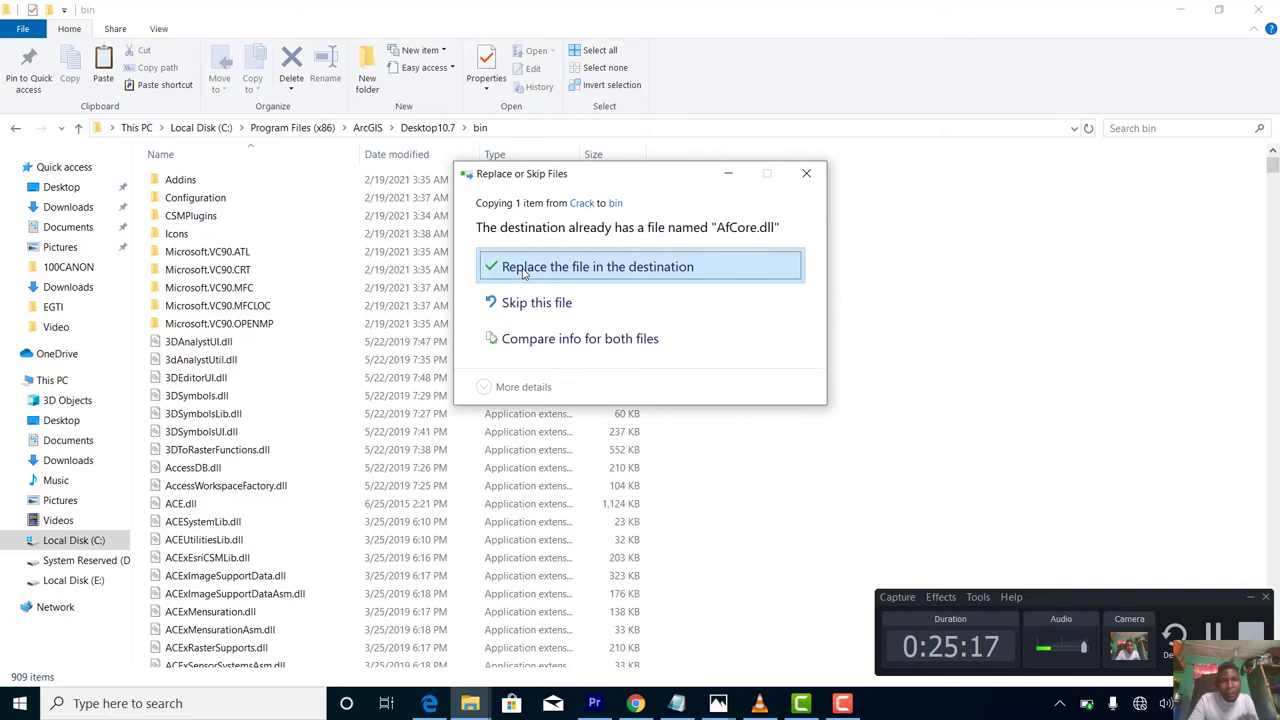
pyautogui.click(518, 273)
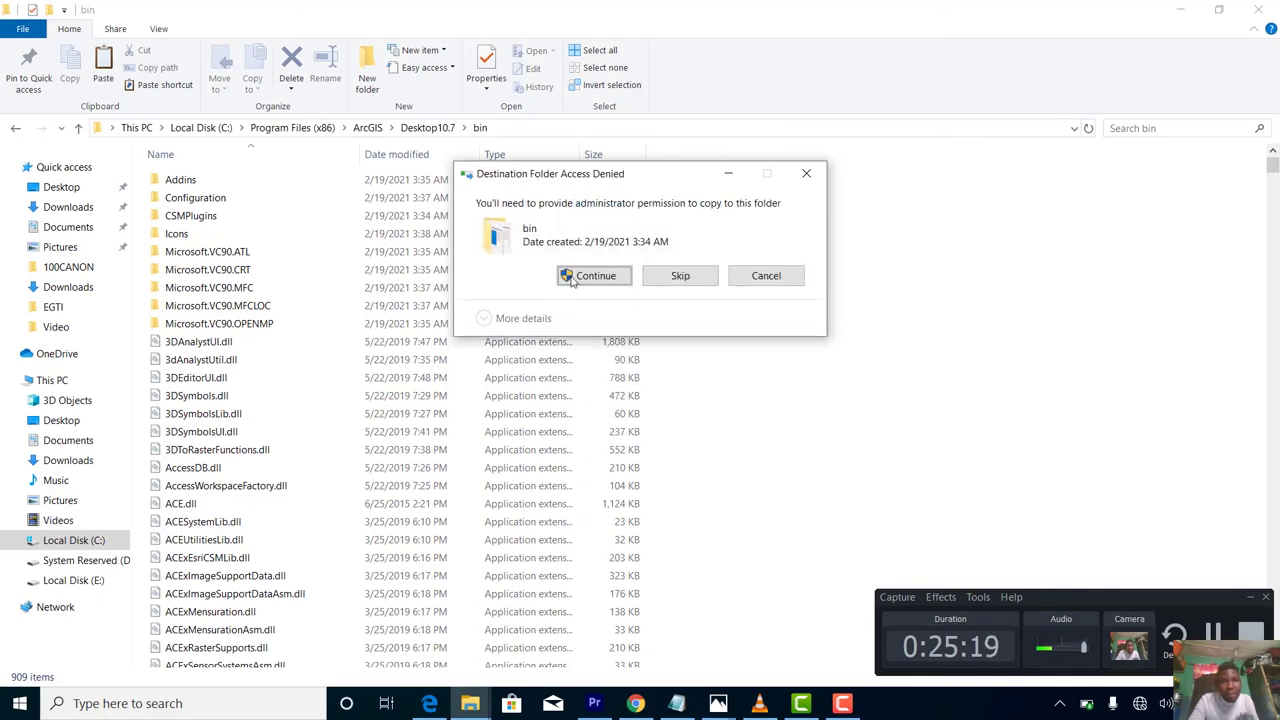
pyautogui.click(572, 281)
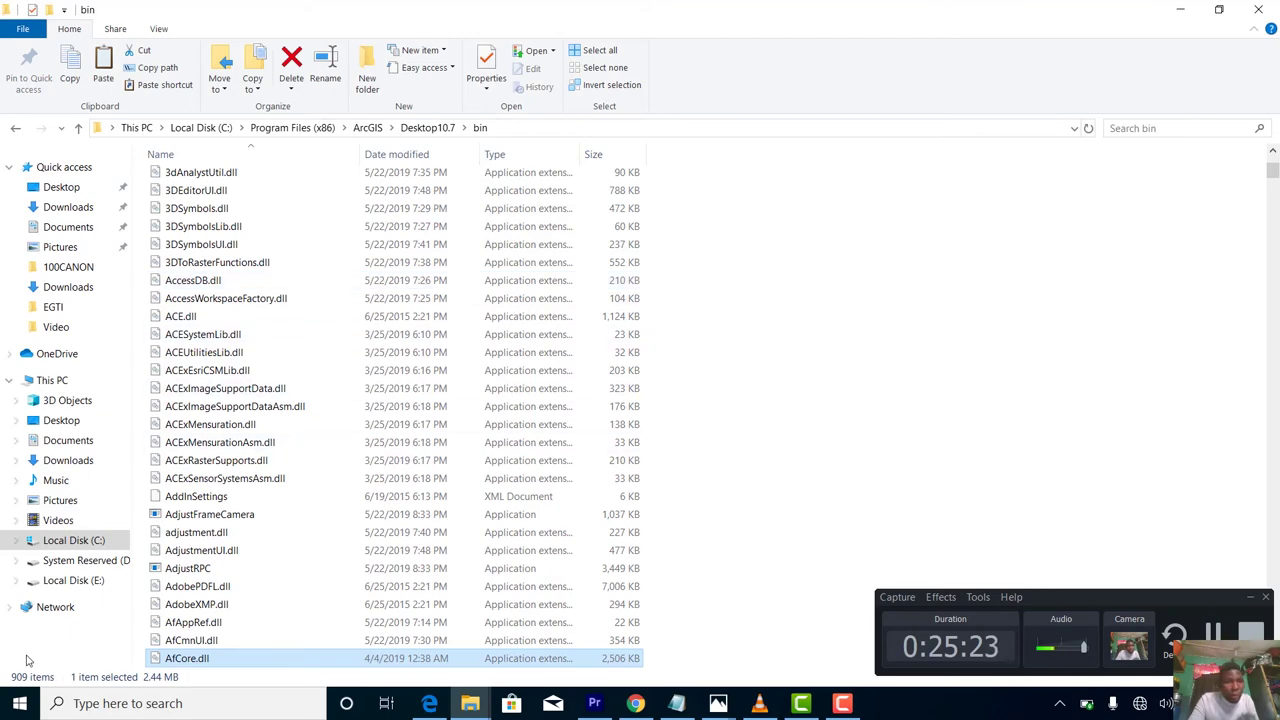
pyautogui.click(20, 703)
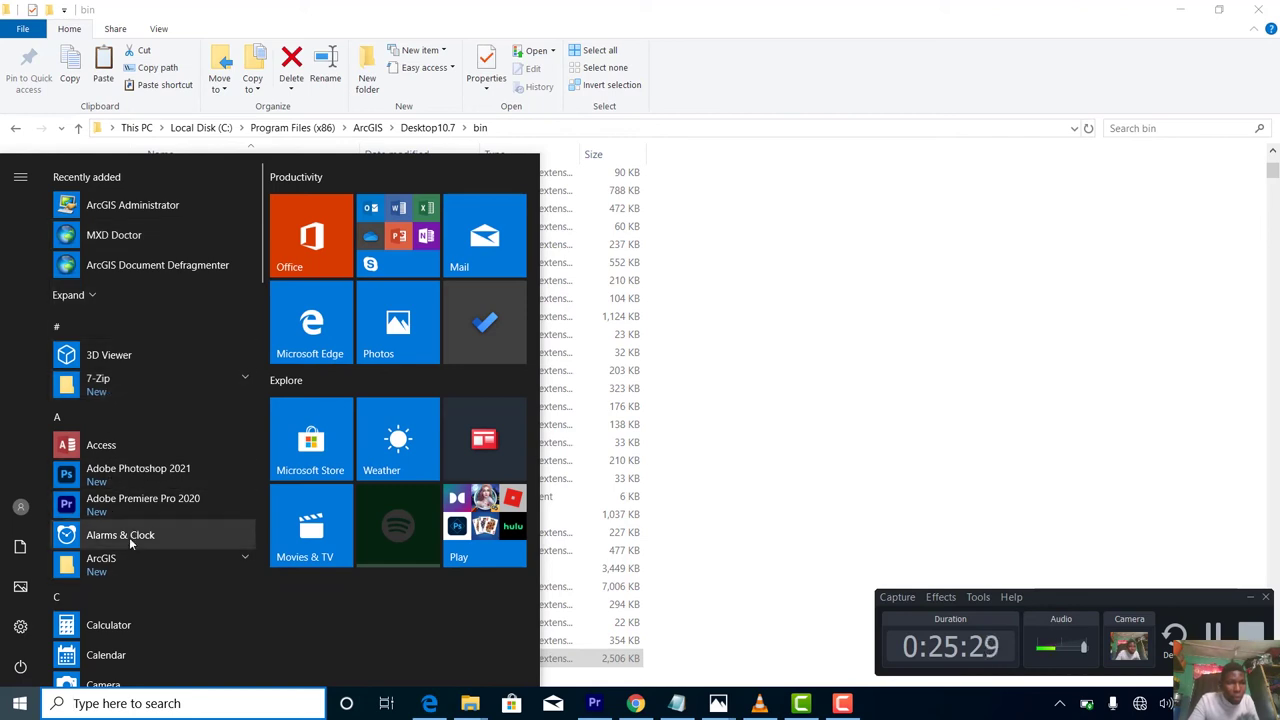
# Step: Start ArcMap 10.7.1 from the ArcGIS group in the Start menu
pyautogui.click(111, 567)
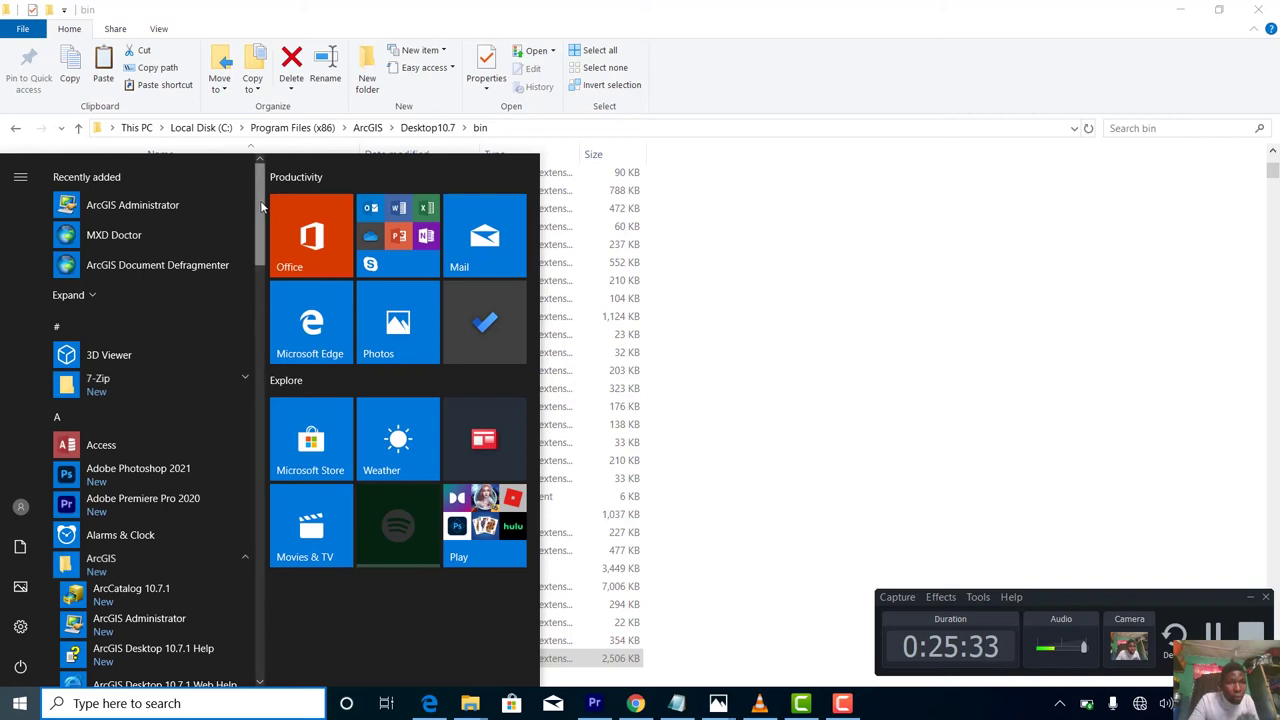
pyautogui.scroll(-3, 264, 234)
pyautogui.scroll(-2, 264, 234)
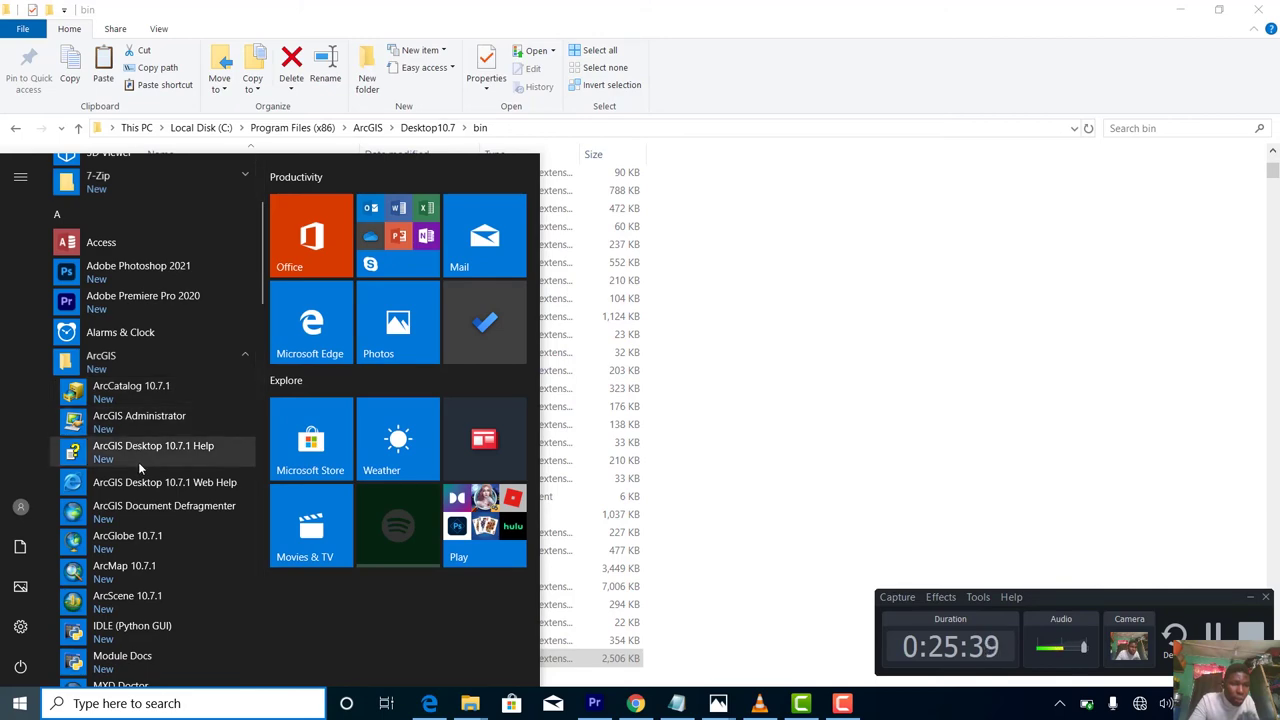
pyautogui.click(131, 569)
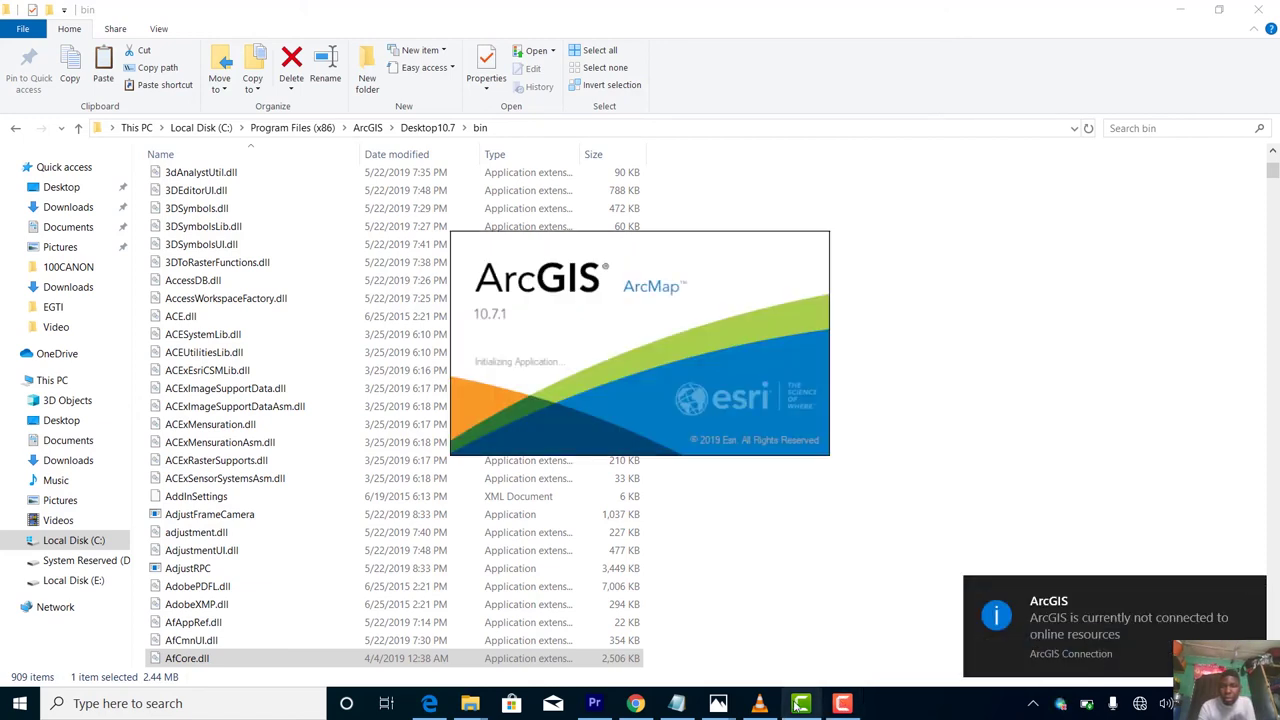
# Step: Close Getting Started and maximize the blank Untitled ArcMap window
pyautogui.click(846, 704)
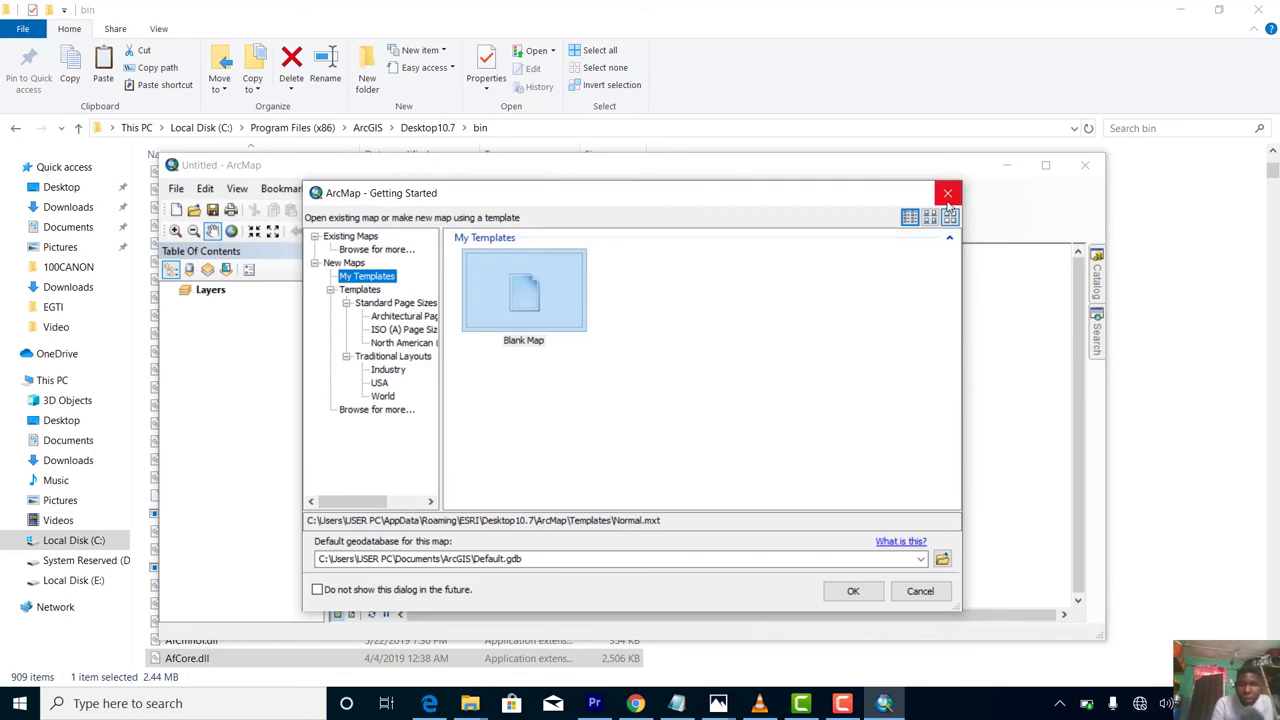
pyautogui.click(947, 194)
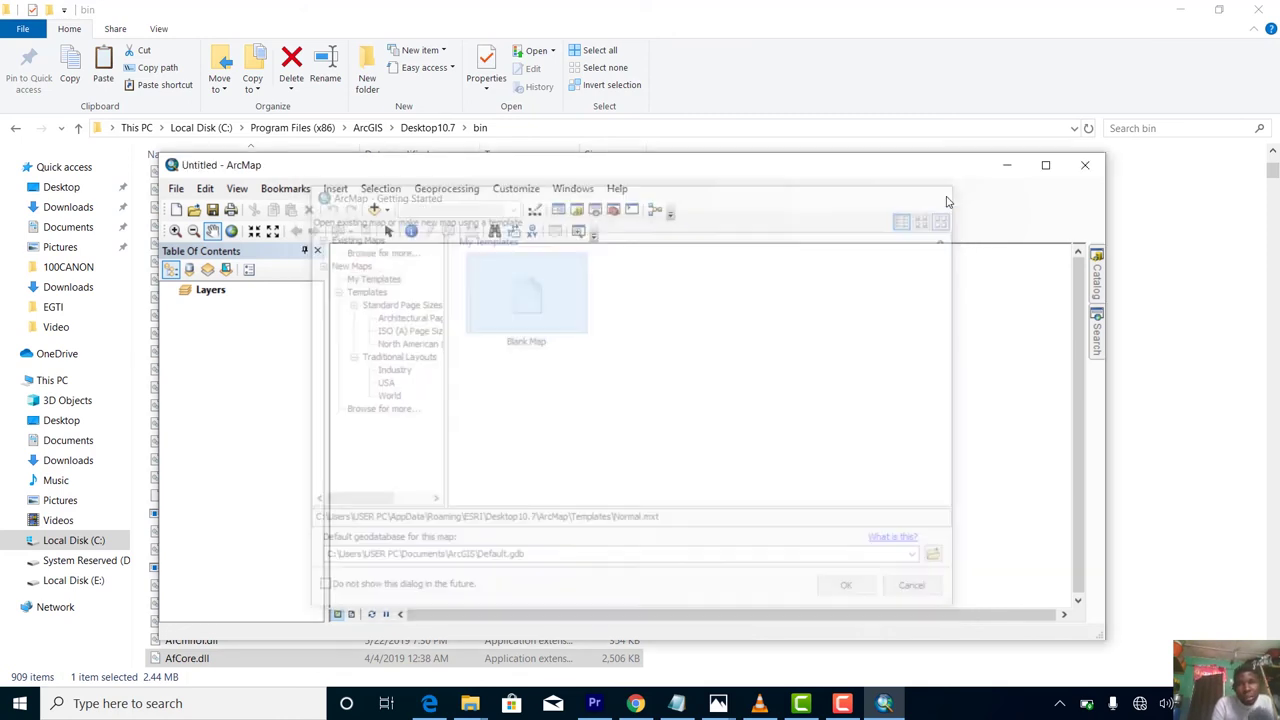
pyautogui.click(1047, 166)
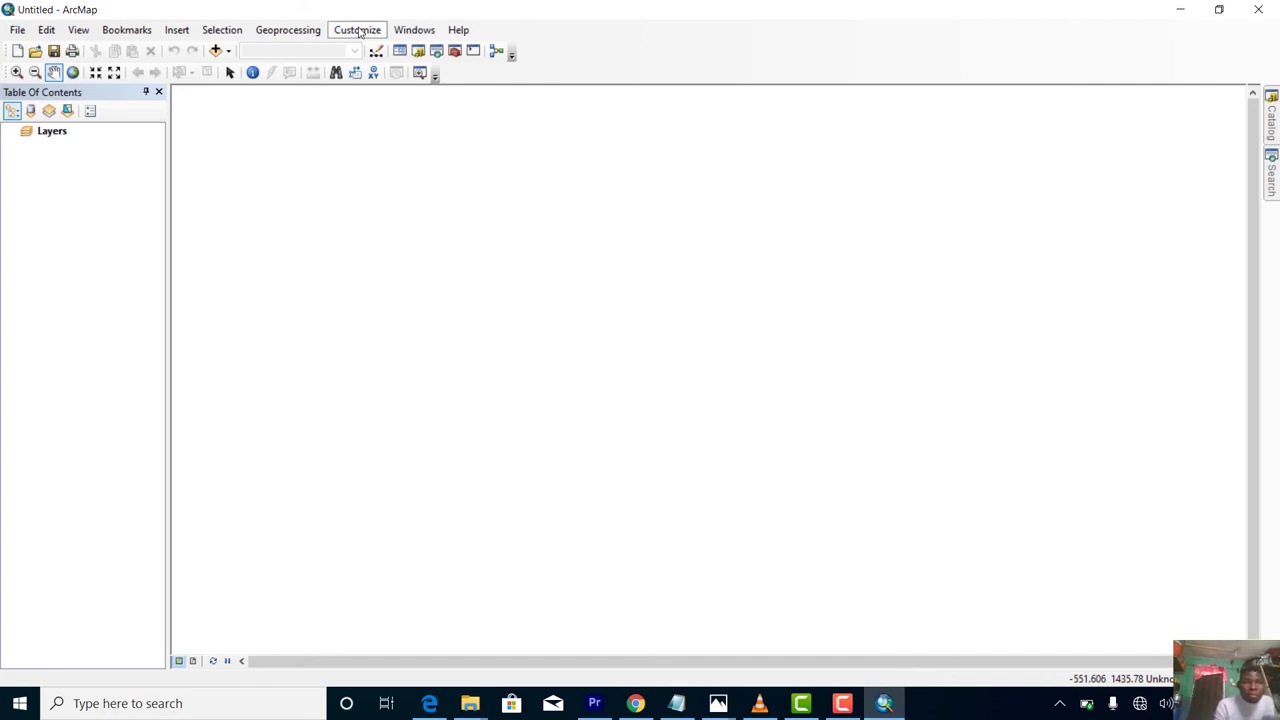
# Step: Enable the 3D Analyst, ArcScan, Geostatistical, Network, Publisher, Schematics and Spatial Analyst extensions
pyautogui.click(359, 33)
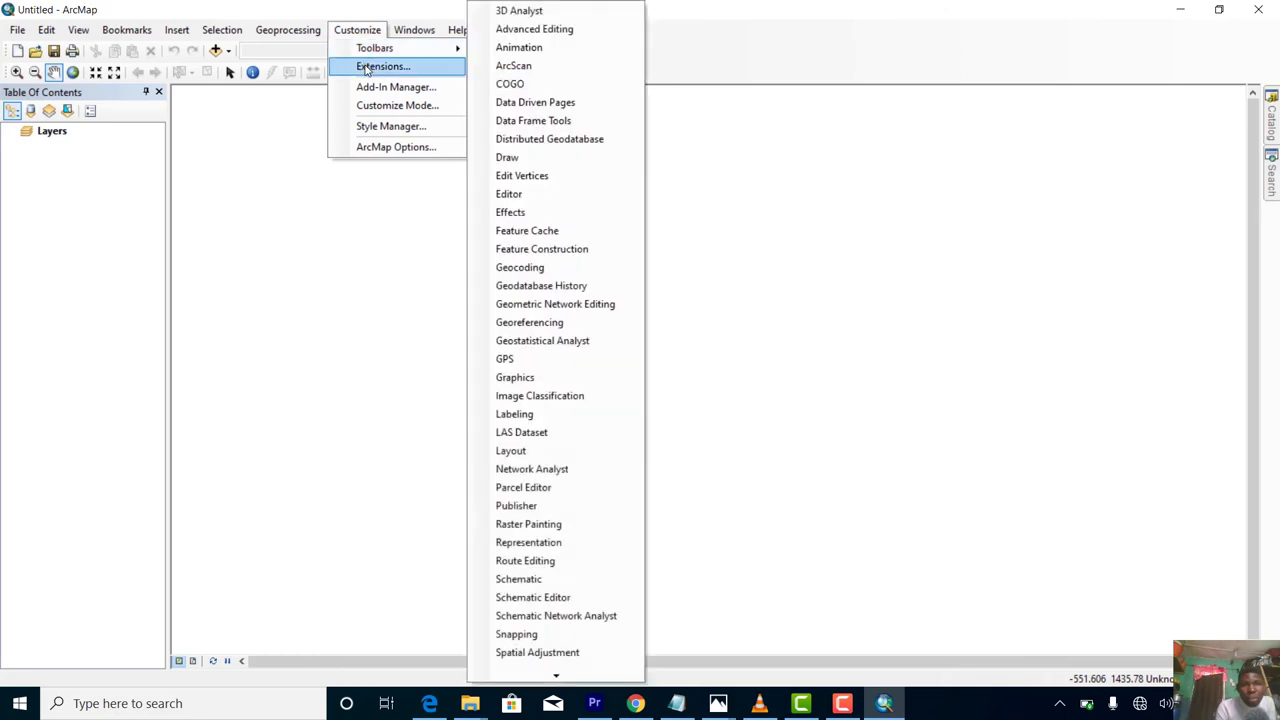
pyautogui.click(366, 67)
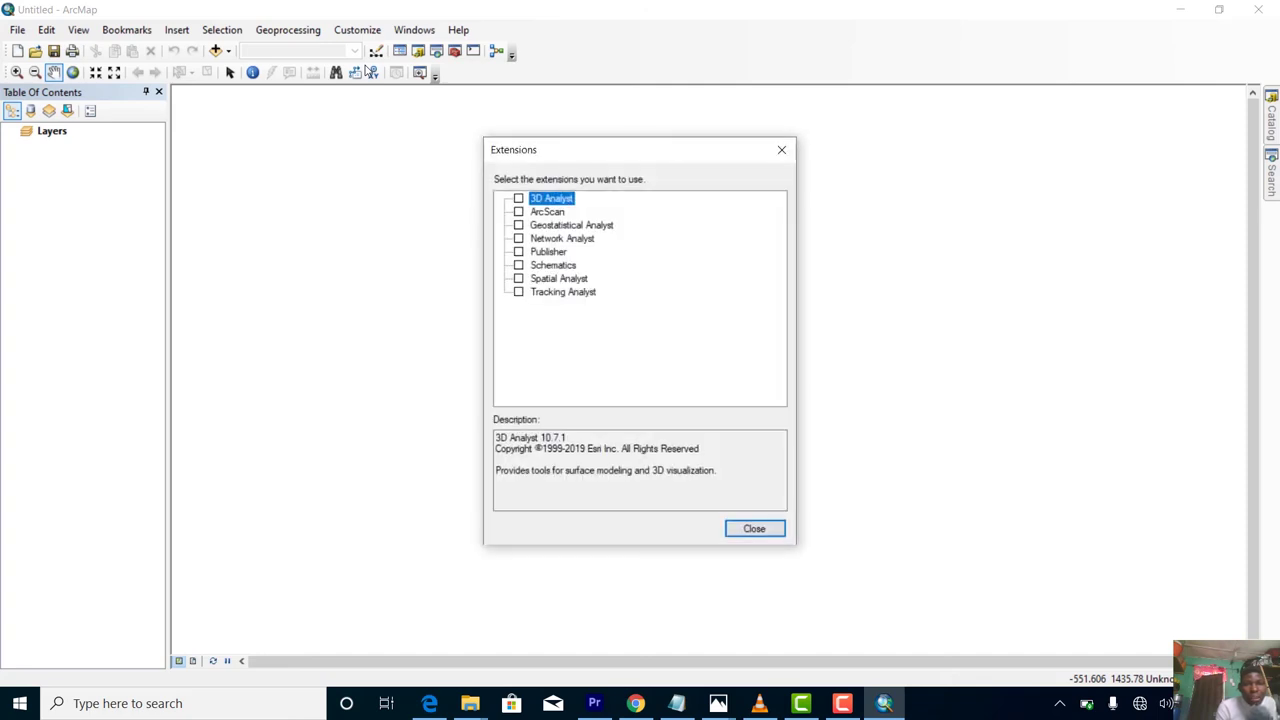
pyautogui.click(518, 199)
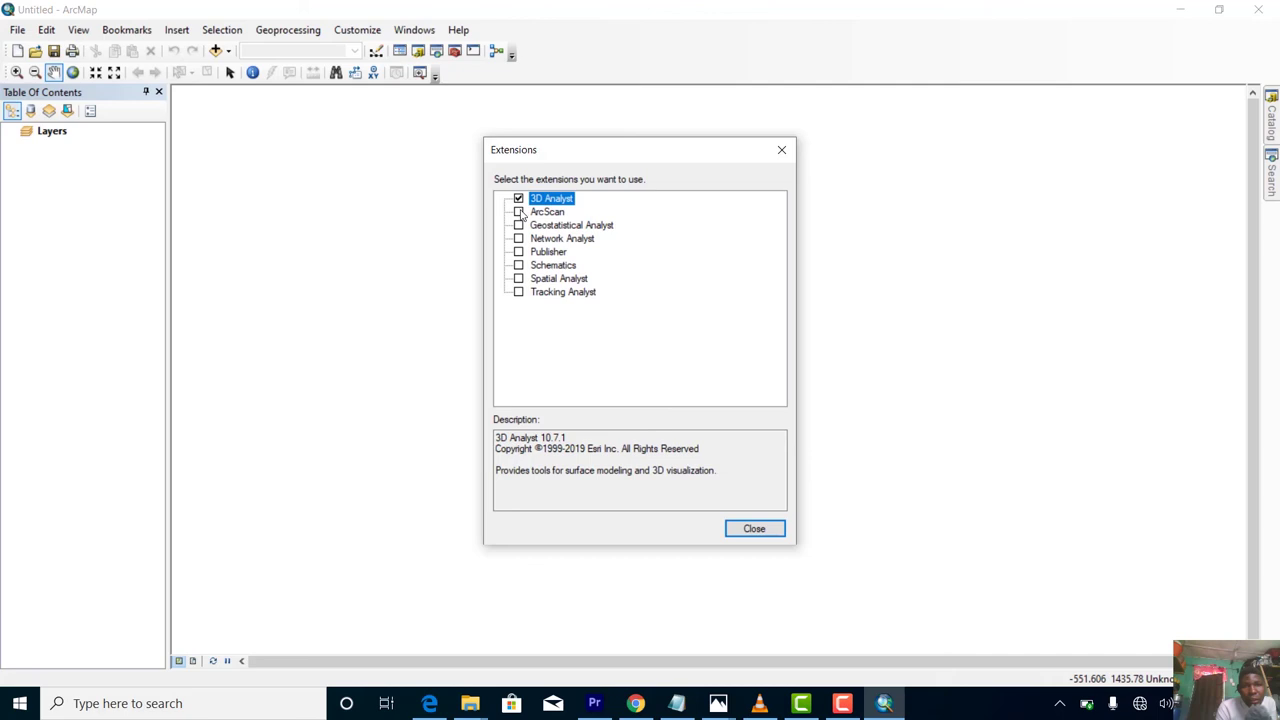
pyautogui.click(519, 212)
pyautogui.click(519, 225)
pyautogui.click(519, 239)
pyautogui.click(519, 252)
pyautogui.click(519, 265)
pyautogui.click(519, 279)
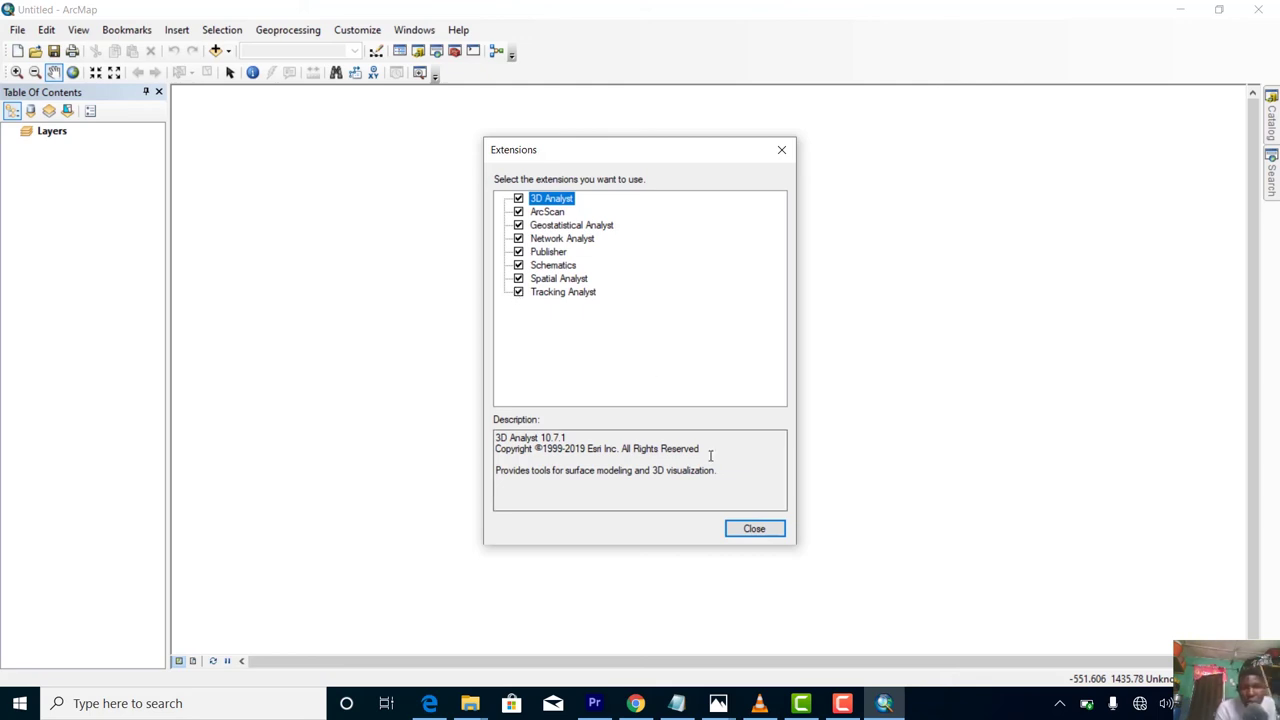
pyautogui.click(745, 529)
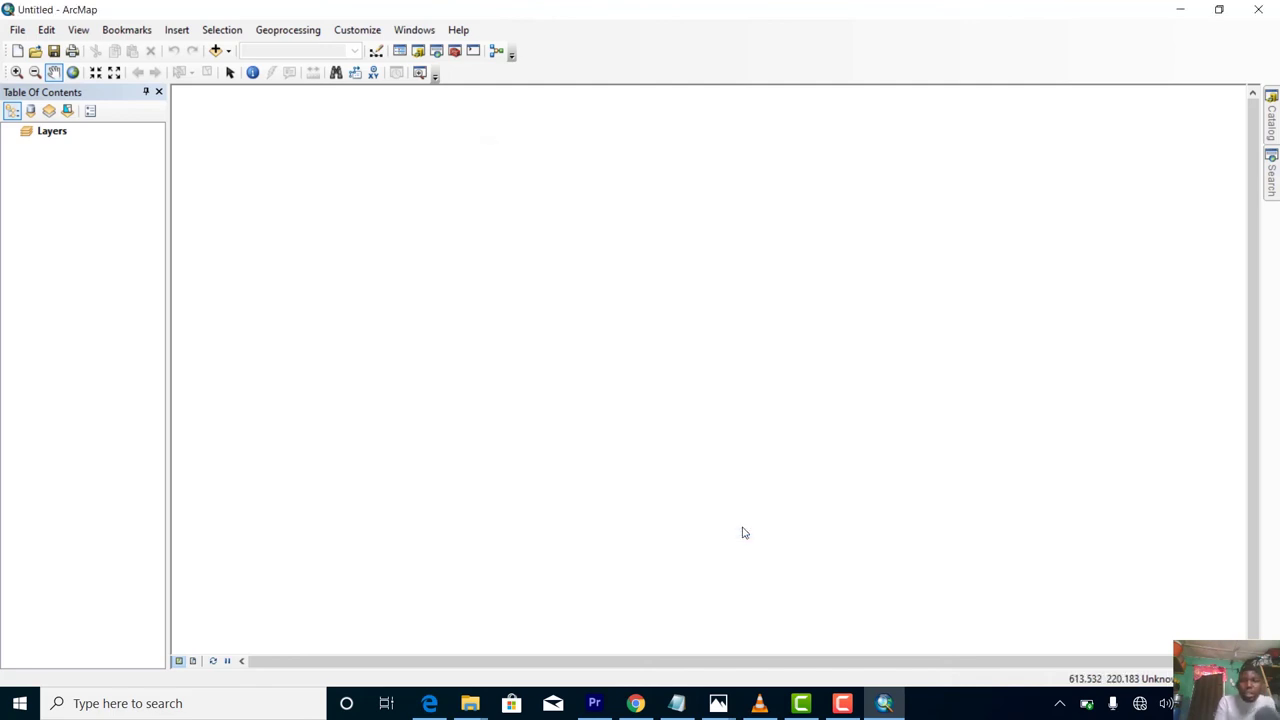